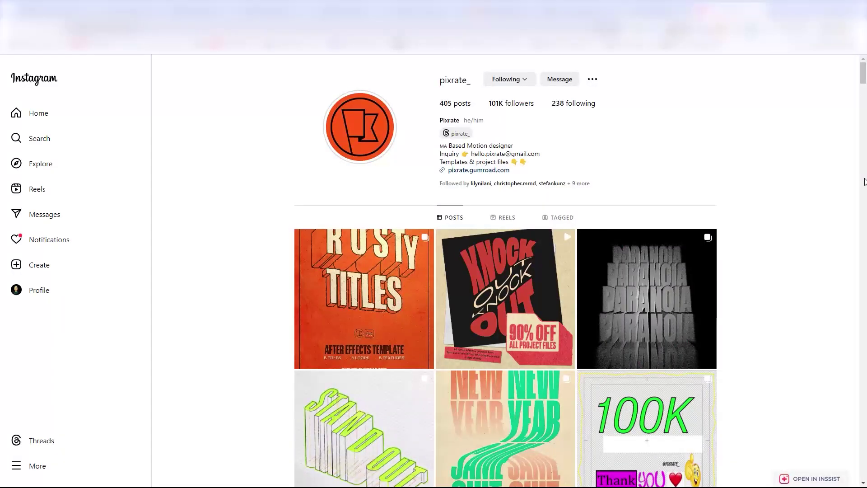
Step: Look through the typography poster designs on the pixrate_ Instagram profile and the project file posts on the Patreon page
scroll(858, 185, "down", 12)
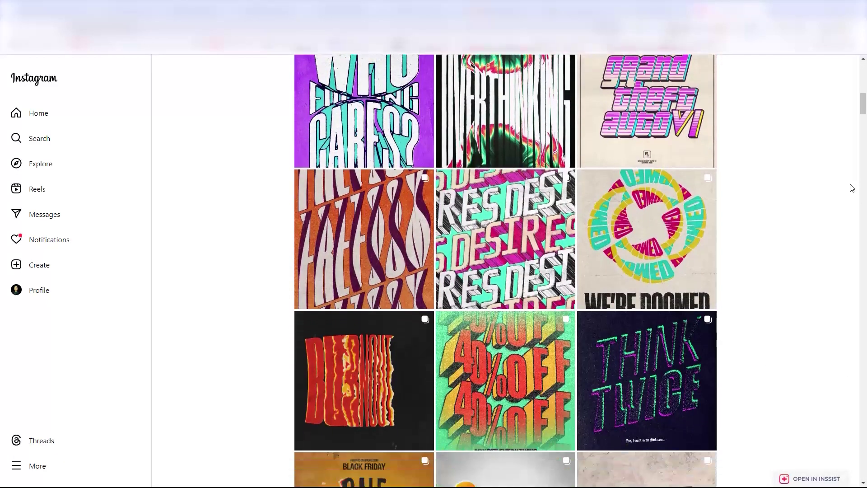
scroll(851, 187, "down", 12)
scroll(849, 190, "down", 12)
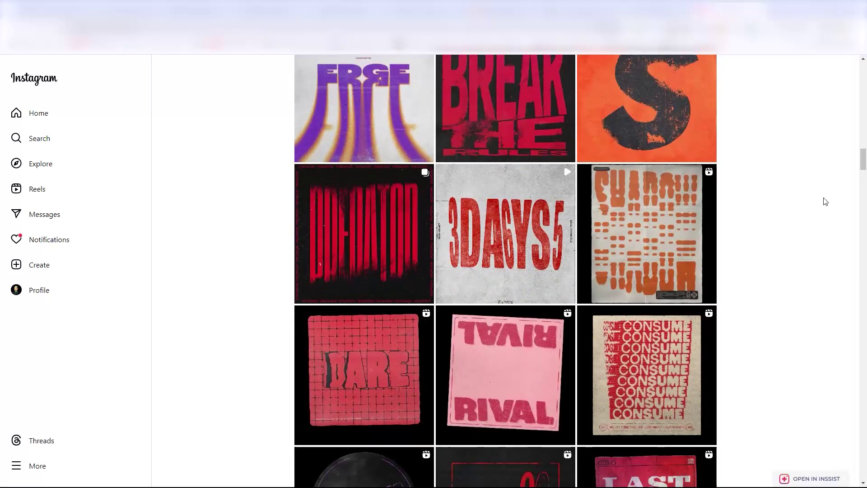
scroll(825, 202, "down", 12)
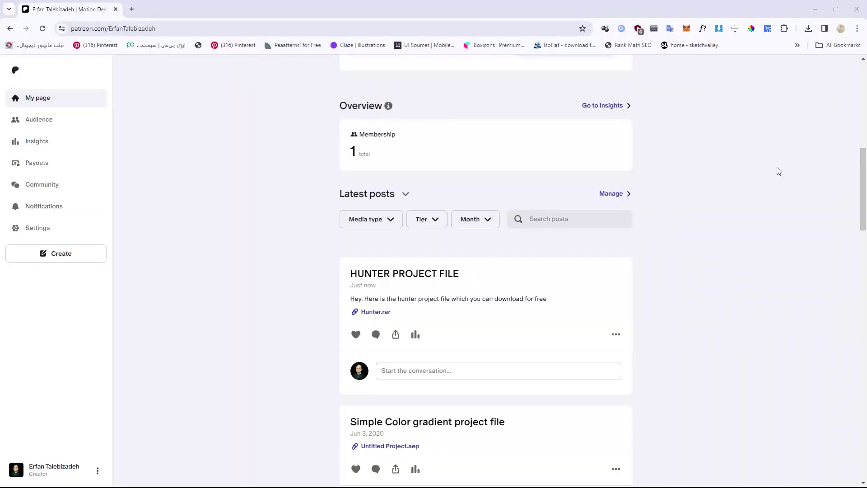
middle_click(779, 171)
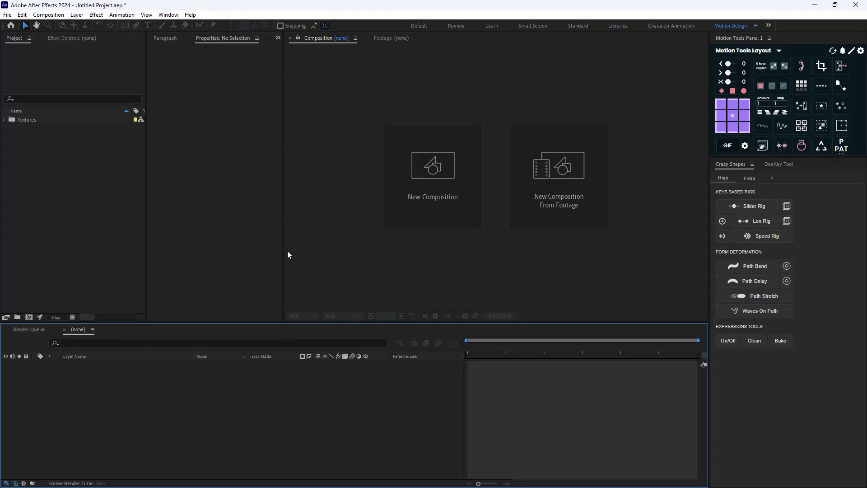
Step: Create a new composition called Design at 1920 x 1920 px, 24 fps, with a duration of 6 seconds
left_click(440, 195)
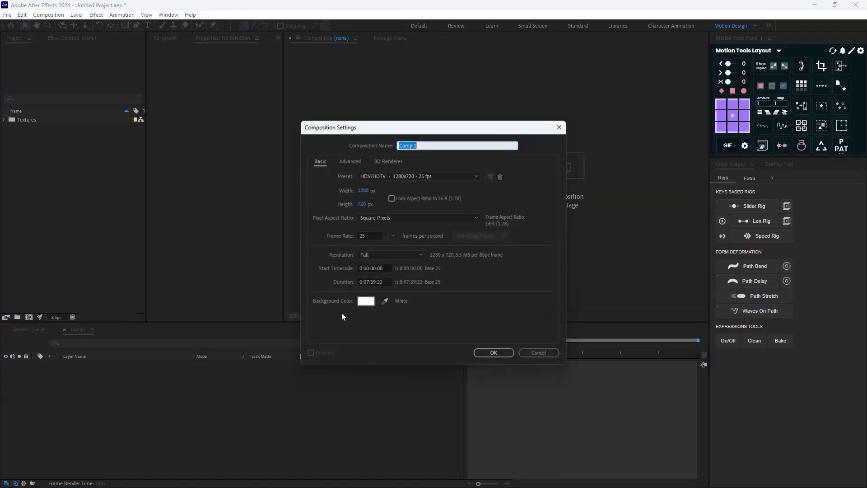
type("Design")
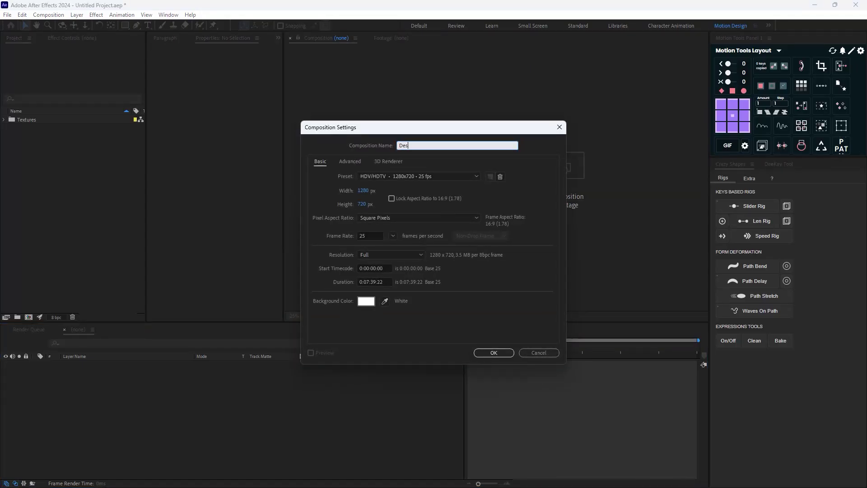
left_click(364, 190)
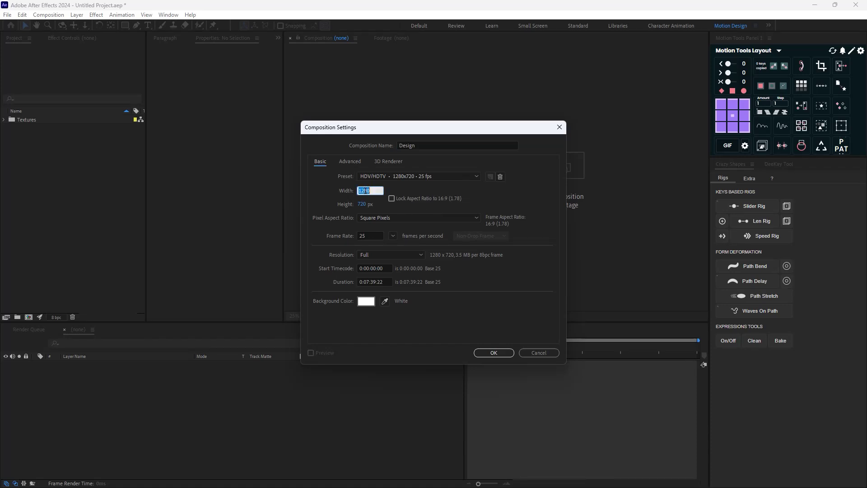
type("1920")
key("Tab")
type("1920")
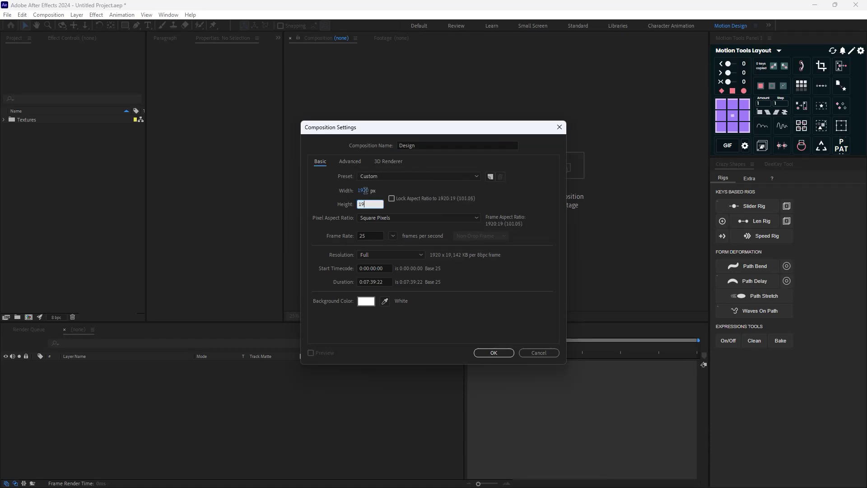
key("Tab")
key("Tab")
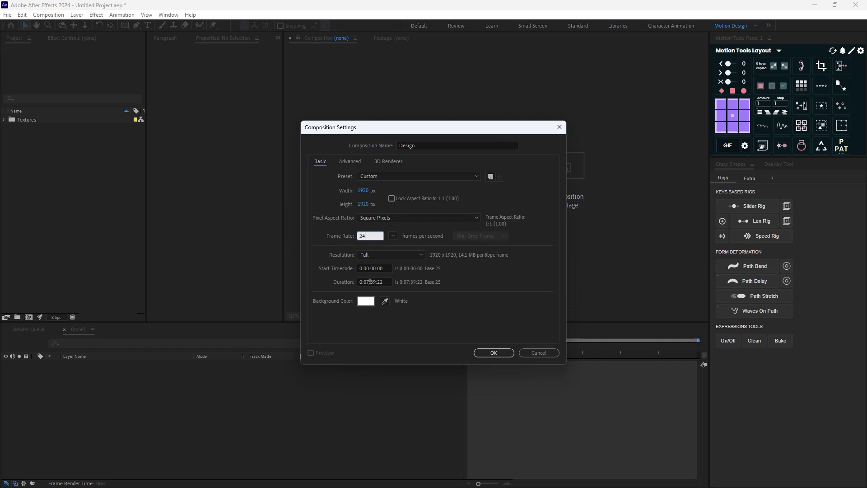
left_click(368, 282)
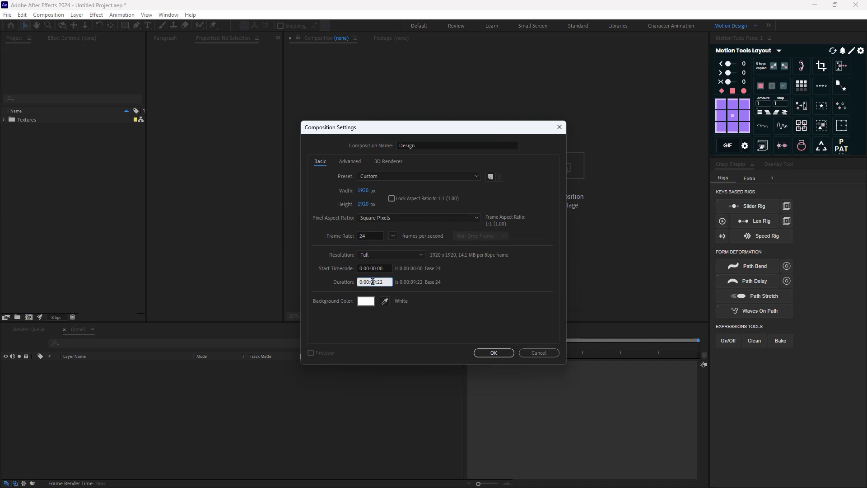
left_click(494, 353)
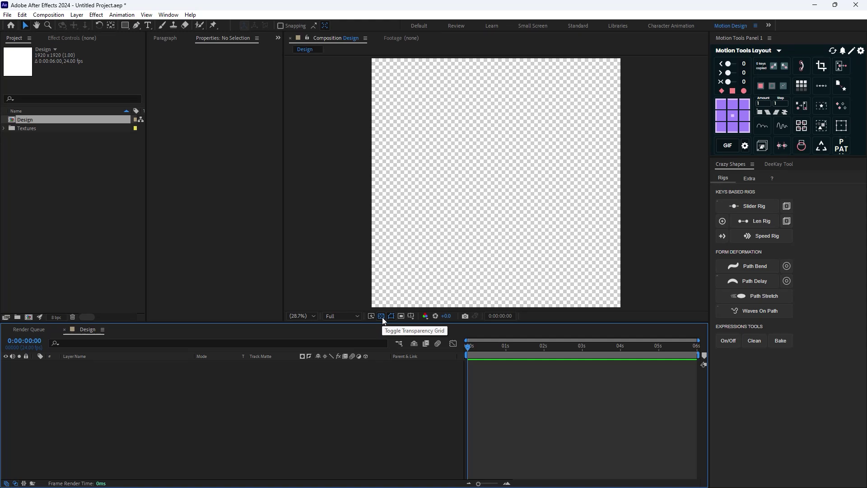
Step: Turn off the transparency grid so the composition shows its white background
left_click(382, 317)
scroll(497, 231, "down", 2)
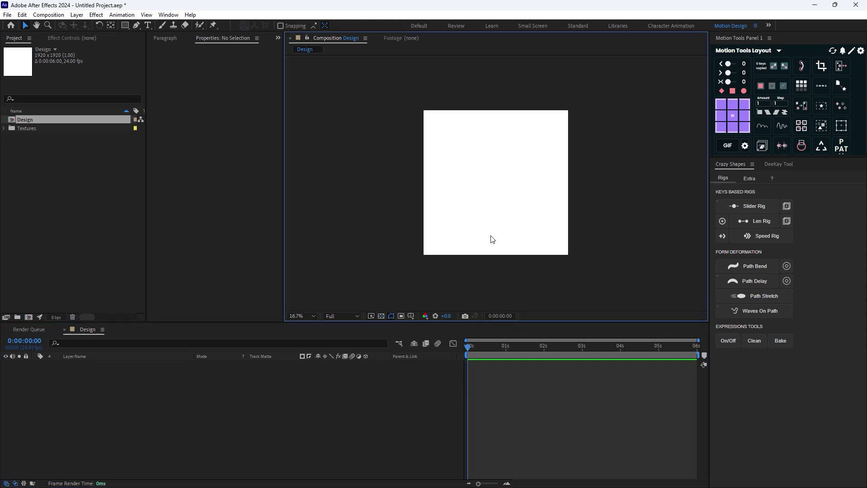
left_click(342, 383)
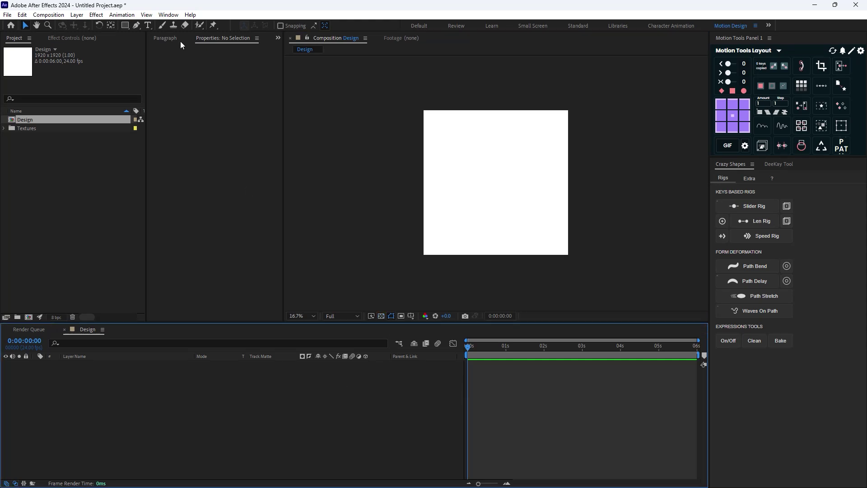
Step: Add a text layer reading HUNTER to the Design composition
left_click(148, 26)
left_click(455, 176)
type("HUNTER")
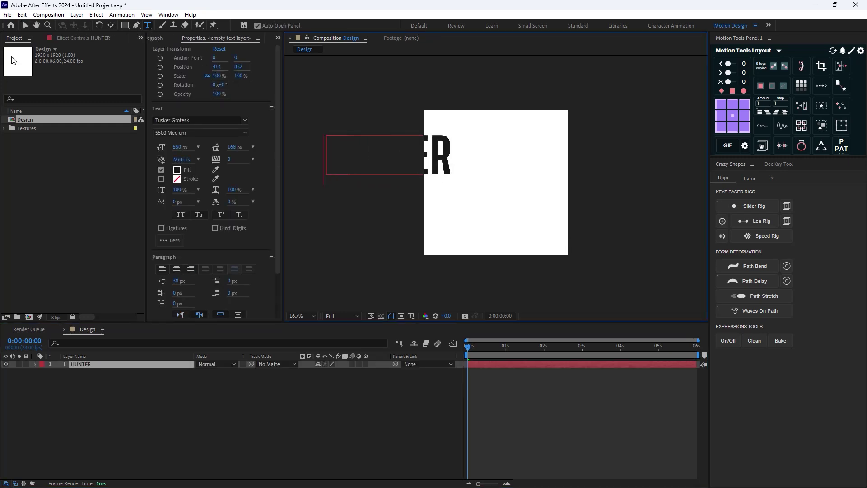
left_click(26, 26)
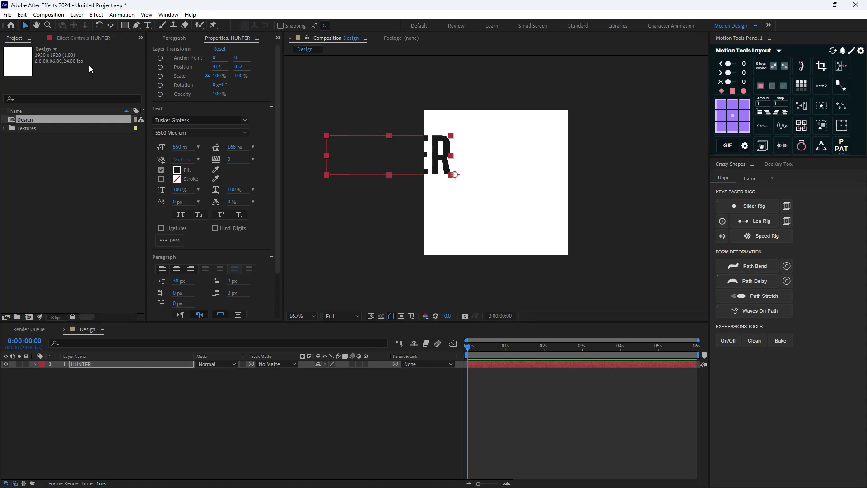
Step: Center the HUNTER text horizontally and vertically in the composition
left_click(277, 38)
left_click(300, 52)
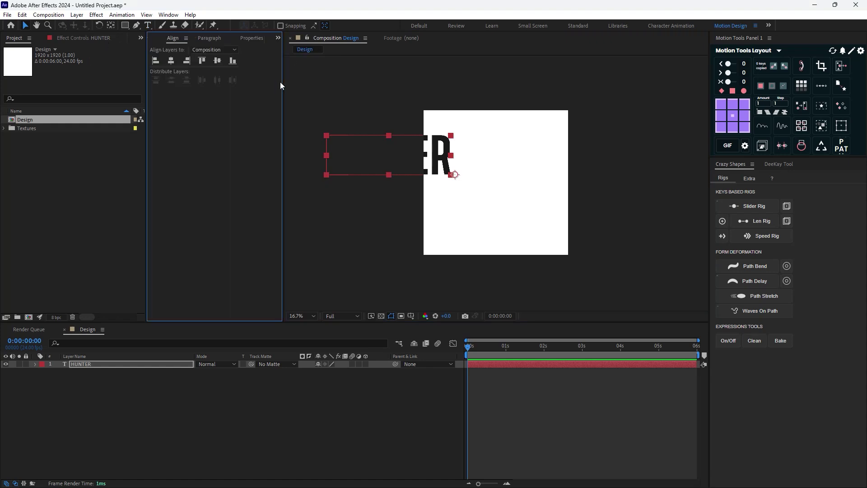
left_click(171, 61)
left_click(217, 61)
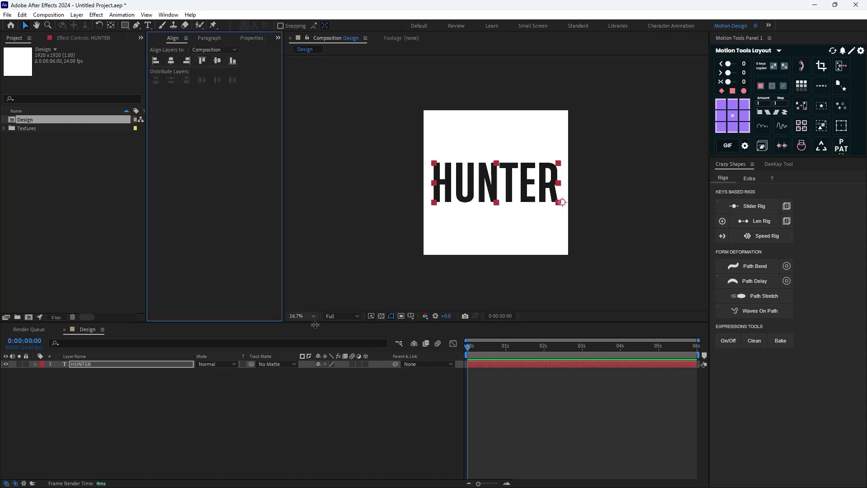
Step: Create shapes from the HUNTER text and delete the original text layer
left_click(182, 405)
right_click(105, 364)
mouse_move(190, 280)
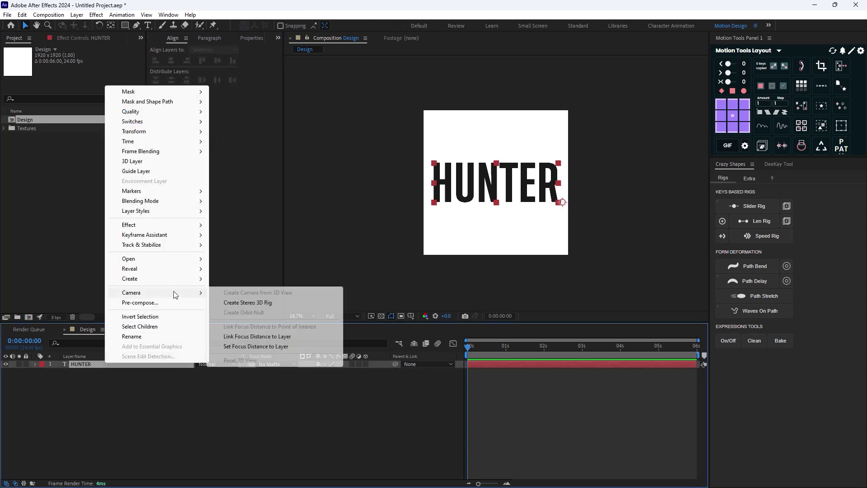
left_click(264, 289)
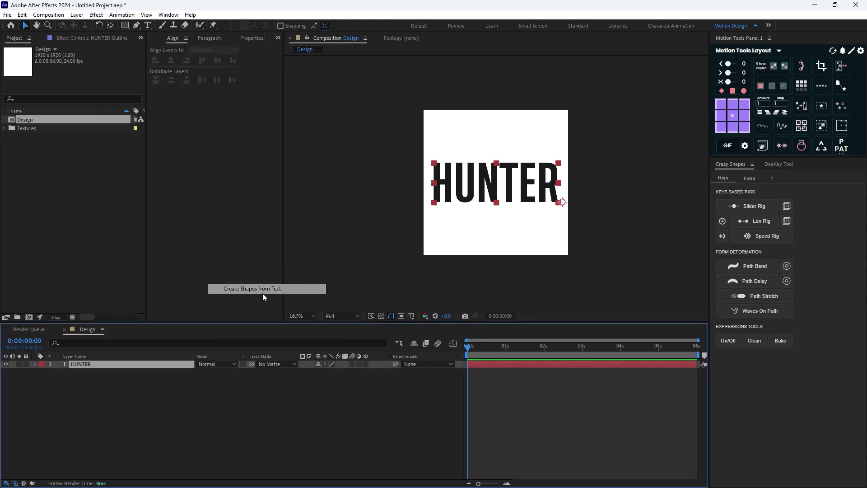
left_click(140, 391)
left_click(110, 372)
key("Delete")
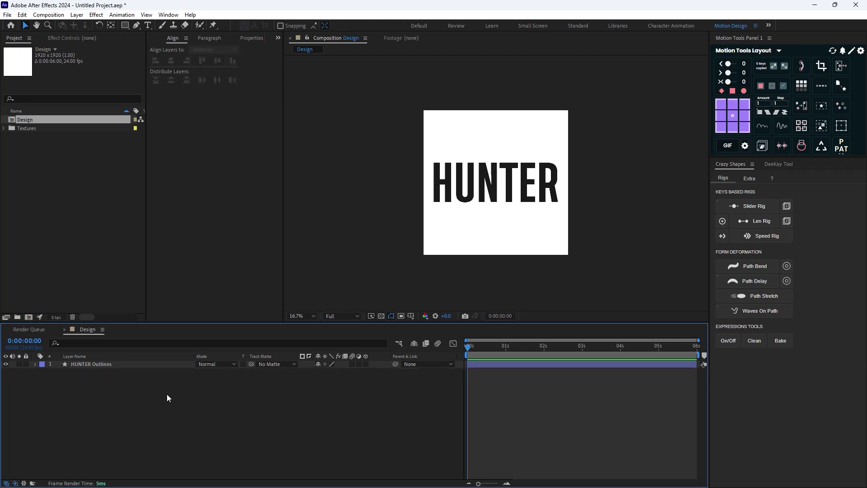
Step: Add path keyframes to all letters of the HUNTER Outlines layer at 0:00:00:00 with Crazy Shapes
left_click(210, 364)
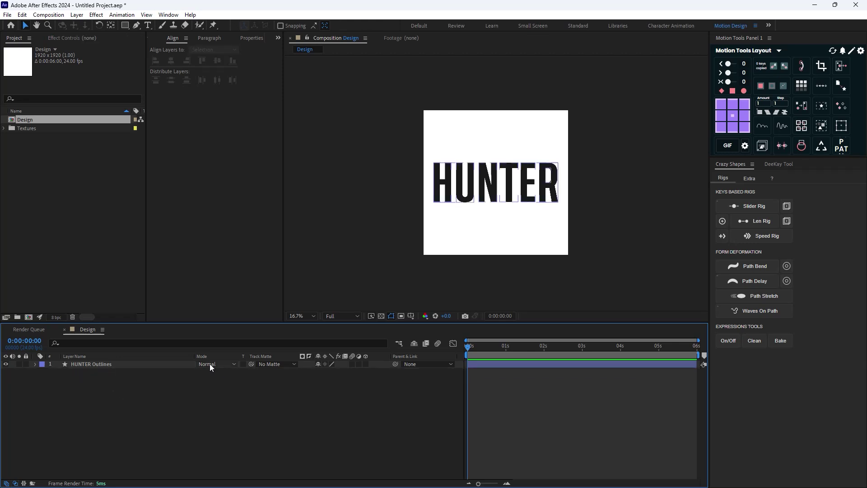
left_click(245, 375)
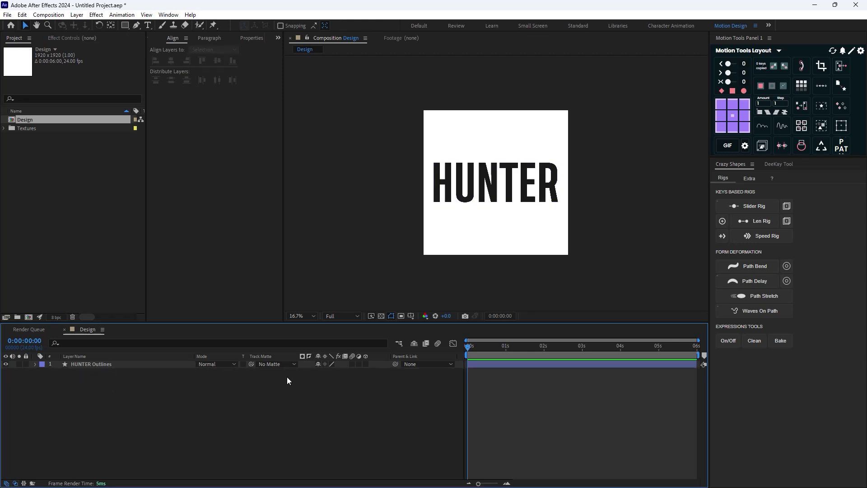
key("ctrl+a")
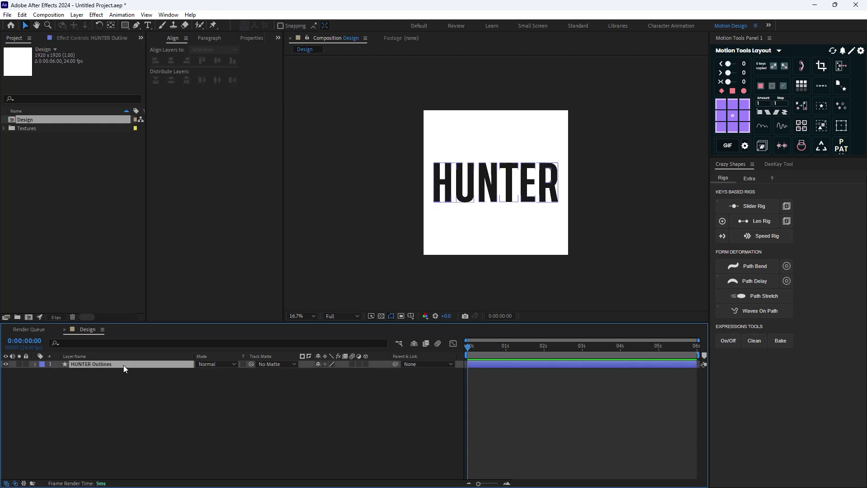
left_click(748, 178)
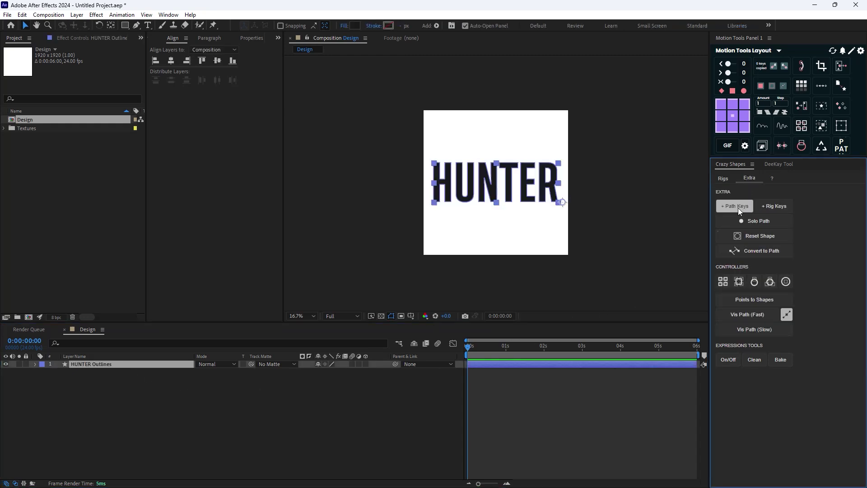
left_click(736, 206)
Step: Move to 0:00:01:12 and select only the bottom points of the letter H's path
left_click_drag(468, 347, 526, 359)
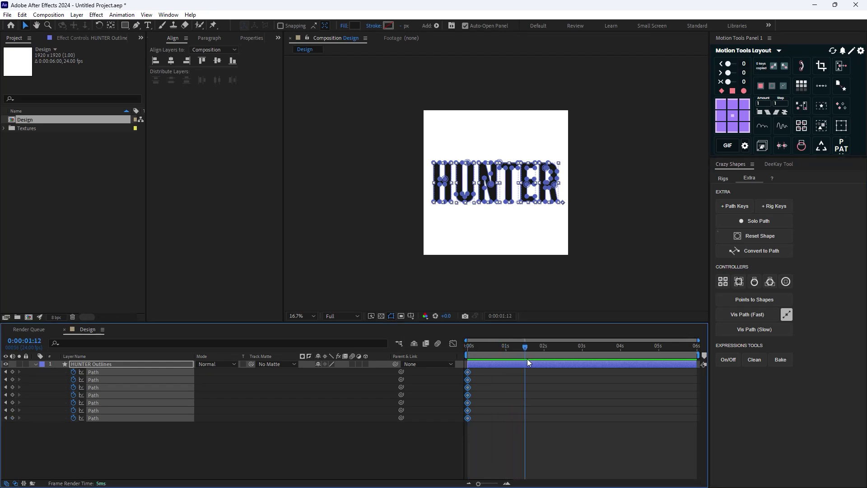
key("period")
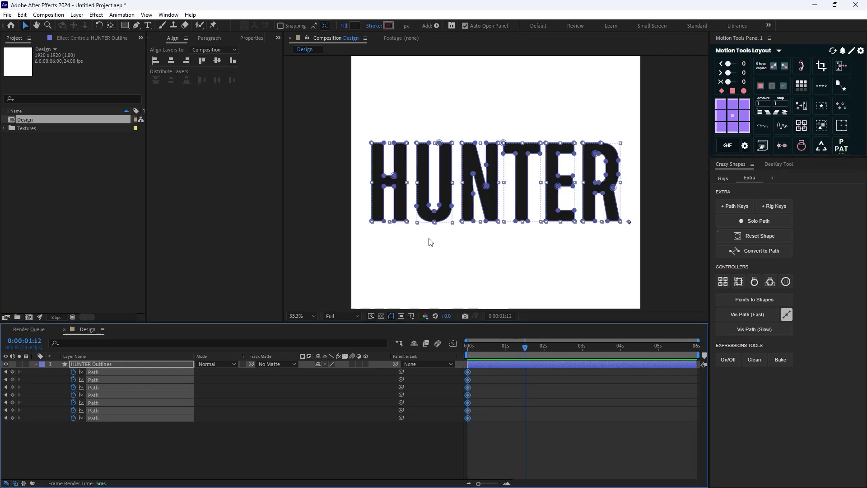
scroll(391, 243, "up", 3)
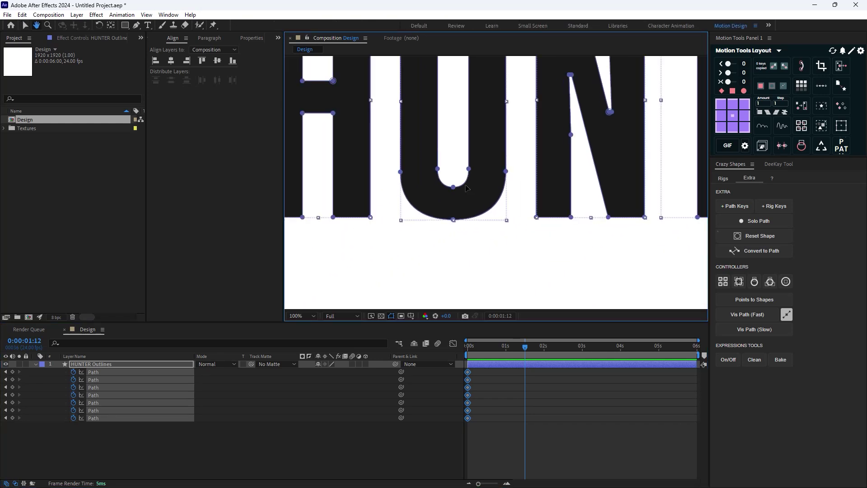
scroll(383, 244, "down", 2)
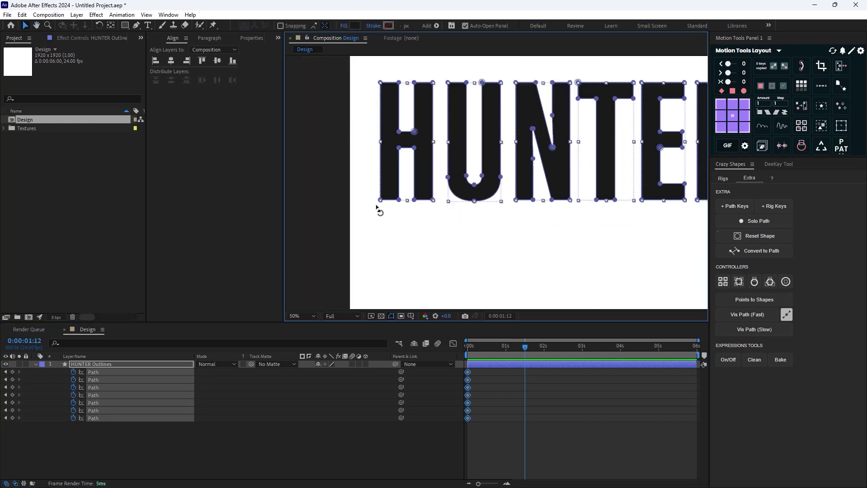
left_click(483, 379)
left_click(468, 372)
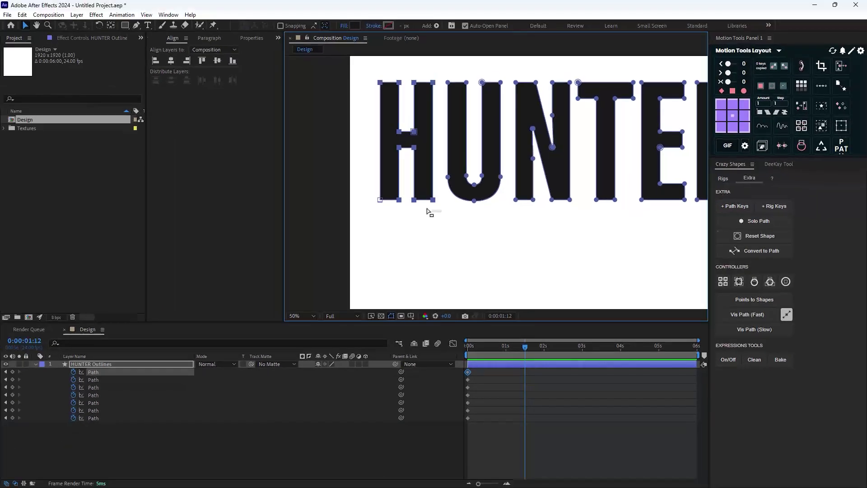
left_click(401, 220)
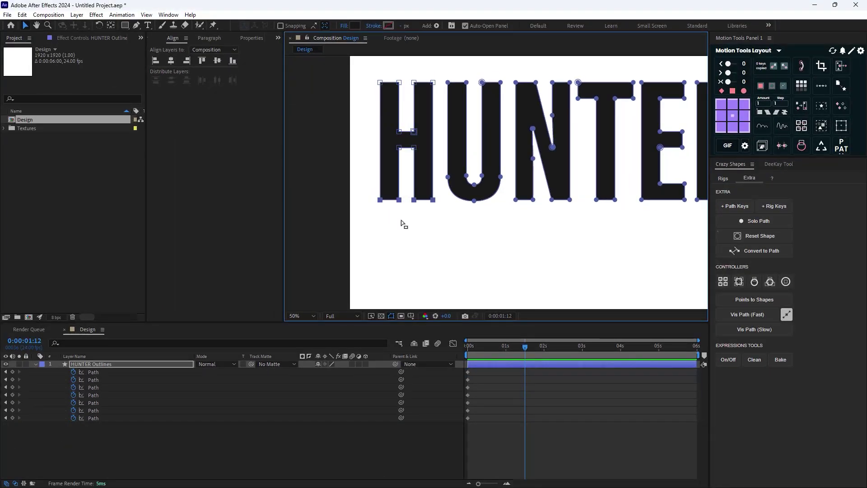
Step: Show the rulers and place two horizontal guides, one just inside the composition's upper edge and one just inside its lower edge
key("comma")
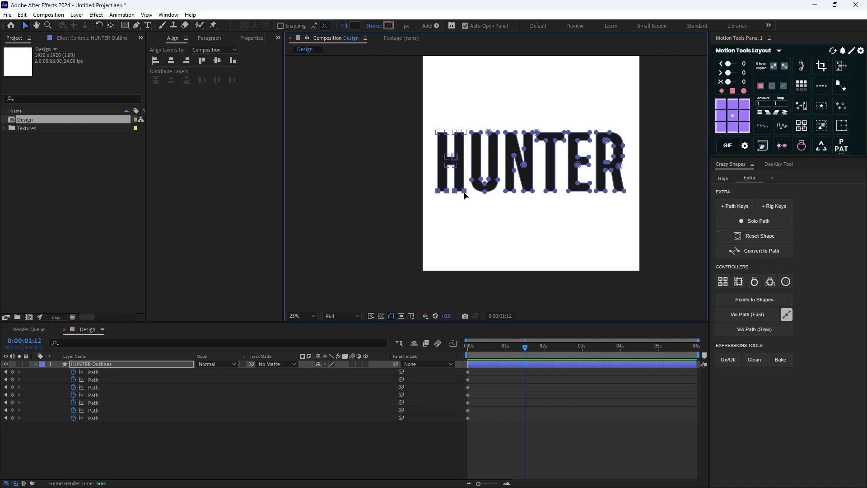
key("ctrl+r")
left_click_drag(499, 59, 493, 261)
key("comma")
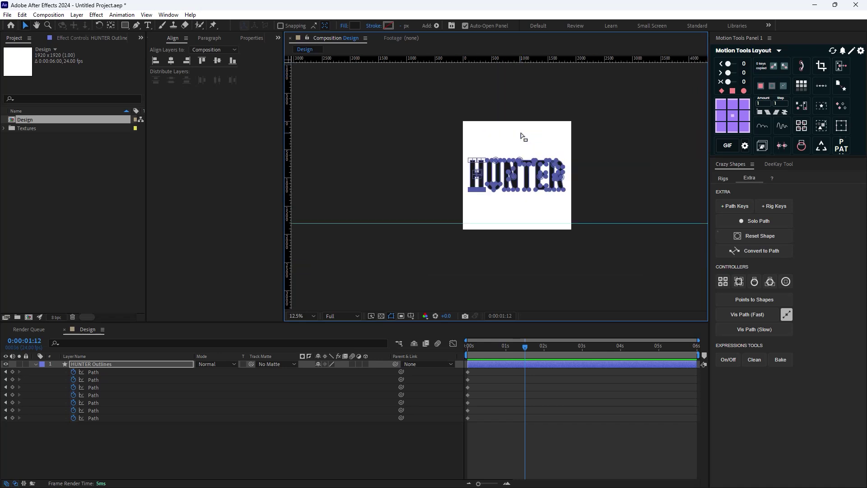
left_click_drag(525, 63, 516, 131)
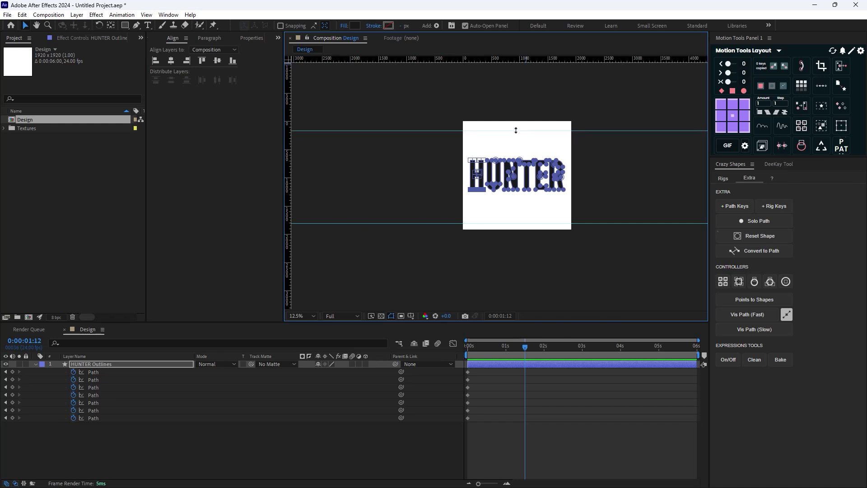
left_click_drag(538, 224, 535, 220)
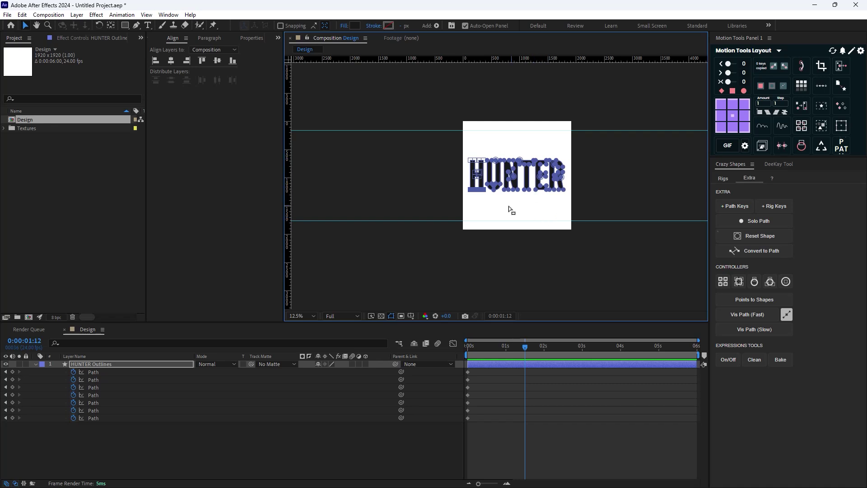
scroll(496, 210, "up", 2)
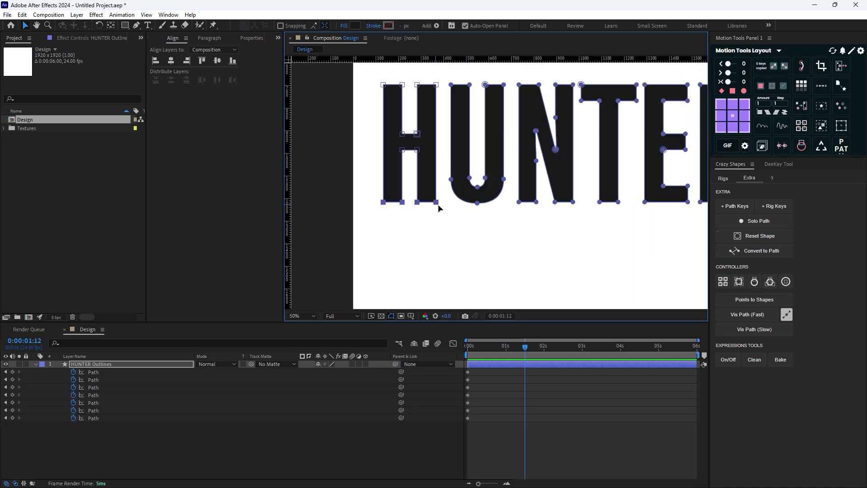
Step: Stretch the letter H at 0:00:01:12, moving its bottom points to the lower guide and its top points to the upper guide
key("comma")
left_click_drag(453, 196, 453, 256)
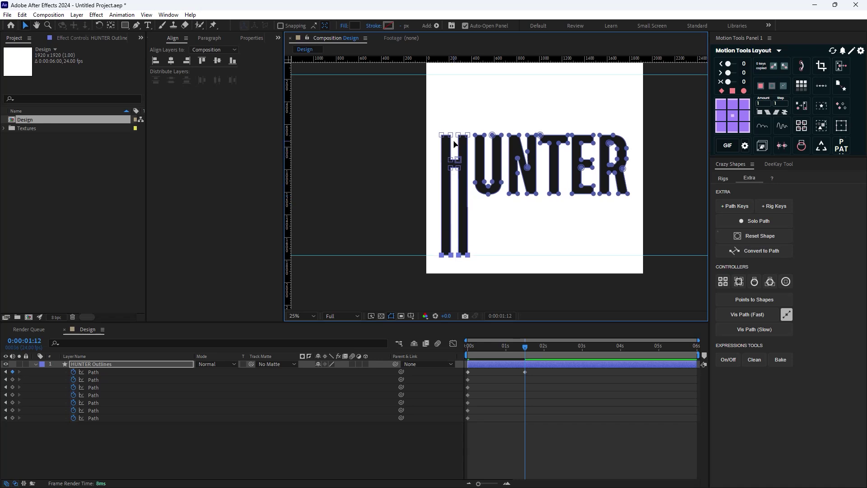
key("period")
left_click_drag(436, 63, 384, 193)
key("comma")
left_click_drag(457, 184, 459, 122)
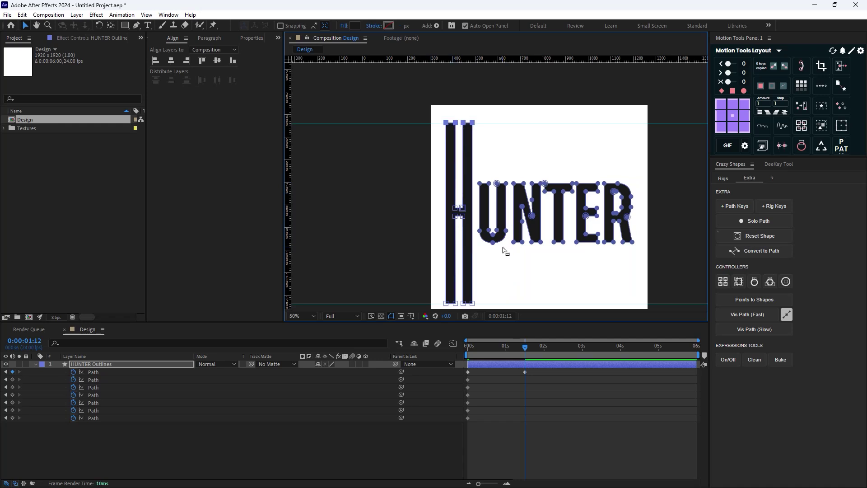
Step: Stretch the letter U's path at 0:00:01:12 so that it spans from the upper to the lower guide
key("period")
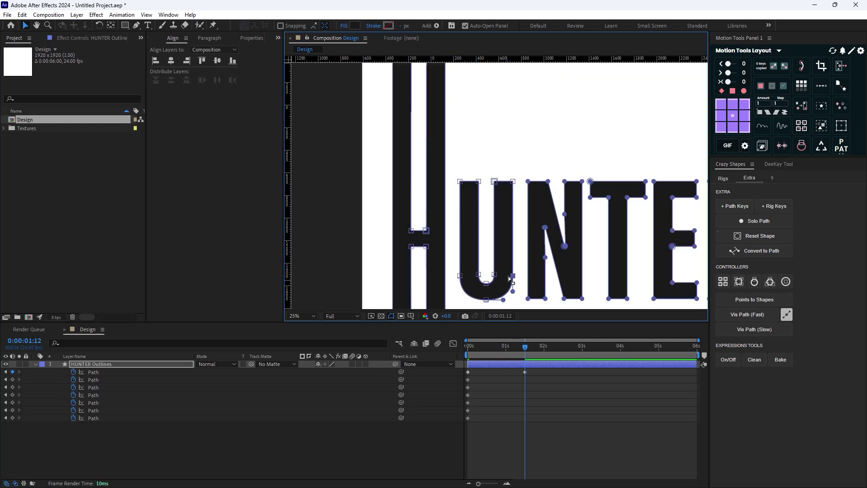
key("comma")
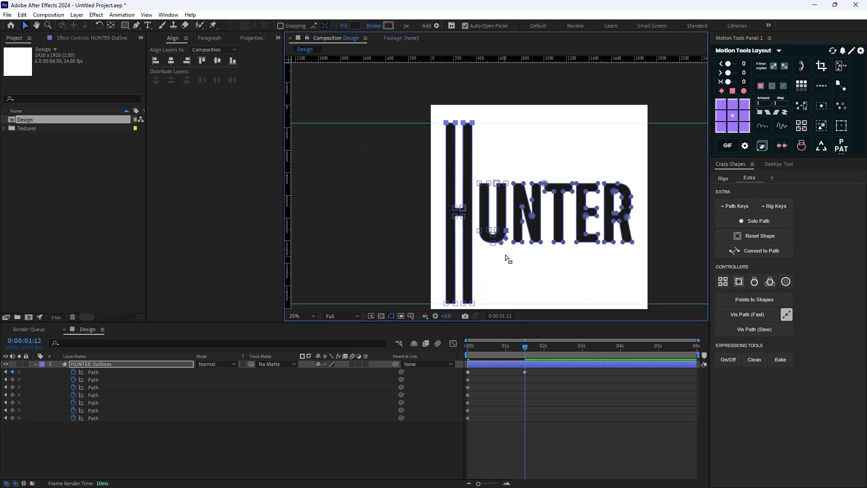
left_click_drag(506, 253, 491, 135)
key("comma")
key("period")
key("period")
key("comma")
Step: Stretch the letter N at 0:00:01:12, moving its bottom points to the lower guide and its top points to the upper guide
left_click_drag(576, 248, 553, 181)
left_click(506, 207)
left_click_drag(493, 201, 523, 269)
mouse_move(516, 154)
left_mouse_down()
mouse_move(527, 206)
mouse_move(510, 192)
mouse_move(518, 140)
left_mouse_up()
key("ctrl+z")
left_click(507, 201, "shift")
left_click_drag(526, 204, 484, 104)
Step: Stretch the letter T's stem and crossbar points to the lower and upper guides at 0:00:01:12
left_click_drag(496, 217, 505, 299)
scroll(505, 299, "up", 2)
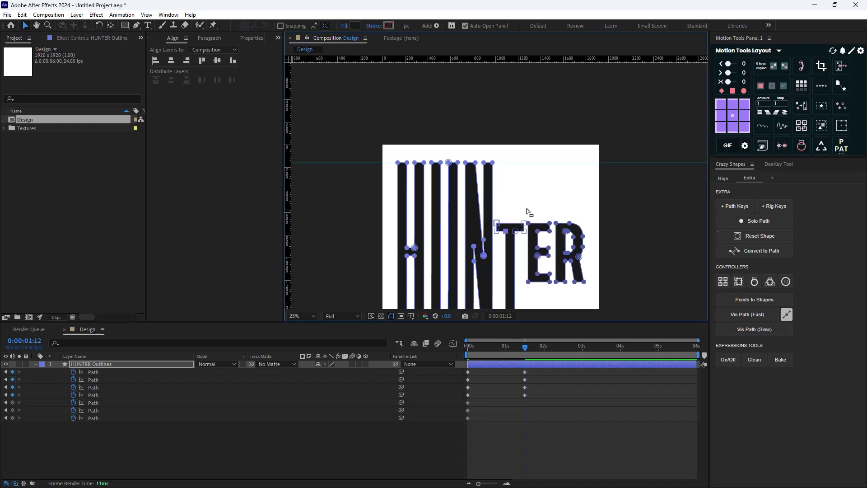
mouse_move(515, 230)
left_mouse_down()
mouse_move(525, 164)
mouse_move(480, 85)
left_mouse_up()
Step: Stretch the letter E between the two guides at 0:00:01:12, leaving its middle arm in place
mouse_move(504, 211)
left_mouse_down()
mouse_move(484, 199)
mouse_move(484, 259)
left_mouse_up()
scroll(485, 195, "up", 3)
left_click_drag(508, 205, 462, 67)
left_click(486, 175)
Step: Stretch the letter R at 0:00:01:12, extending its legs to the lower guide and its upper points to the upper guide
left_click_drag(495, 180, 497, 239)
scroll(498, 187, "up", 2)
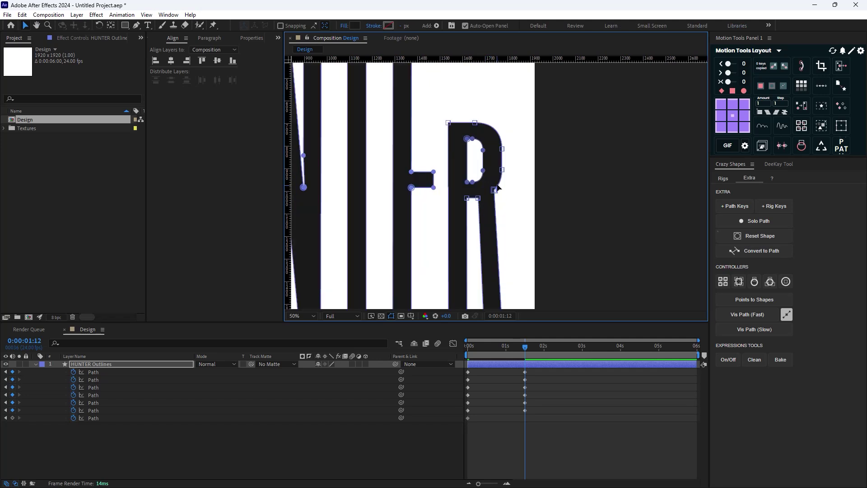
left_click_drag(529, 162, 491, 250)
scroll(491, 197, "down", 2)
left_click_drag(508, 149, 484, 96)
left_click(469, 282)
Step: Copy the starting path keyframes to 0:00:03:00, then duplicate the whole keyframe sequence from there to 0:00:06:00
scroll(469, 275, "down", 2)
left_click_drag(530, 348, 581, 357)
left_click_drag(479, 368, 455, 424)
key("ctrl+c")
key("ctrl+v")
left_click_drag(602, 369, 447, 435)
key("ctrl+c")
key("ctrl+v")
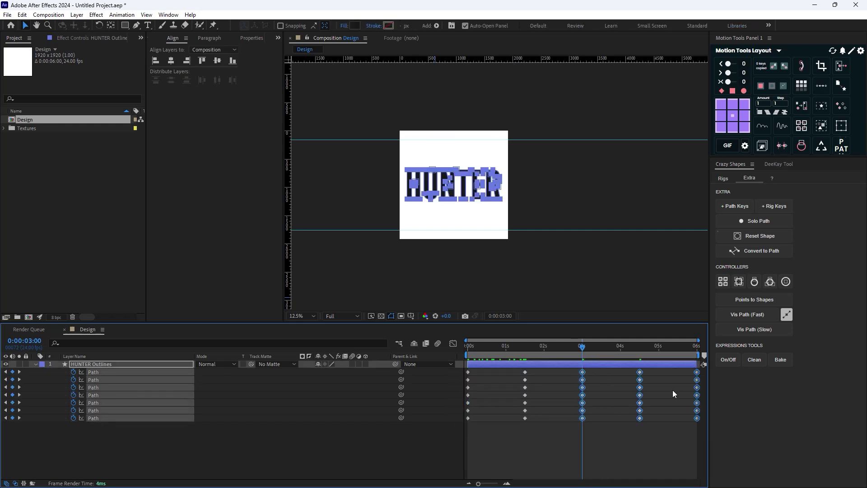
Step: Set the incoming and outgoing velocity influence of all HUNTER path keyframes to 85%
mouse_move(469, 434)
left_mouse_down()
mouse_move(481, 410)
mouse_move(704, 350)
left_mouse_up()
left_click(687, 426)
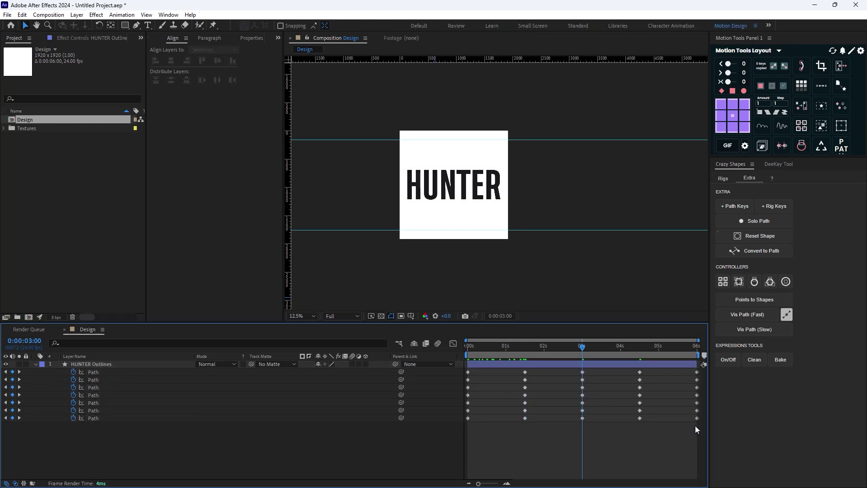
left_click_drag(695, 425, 451, 364)
right_click(697, 417)
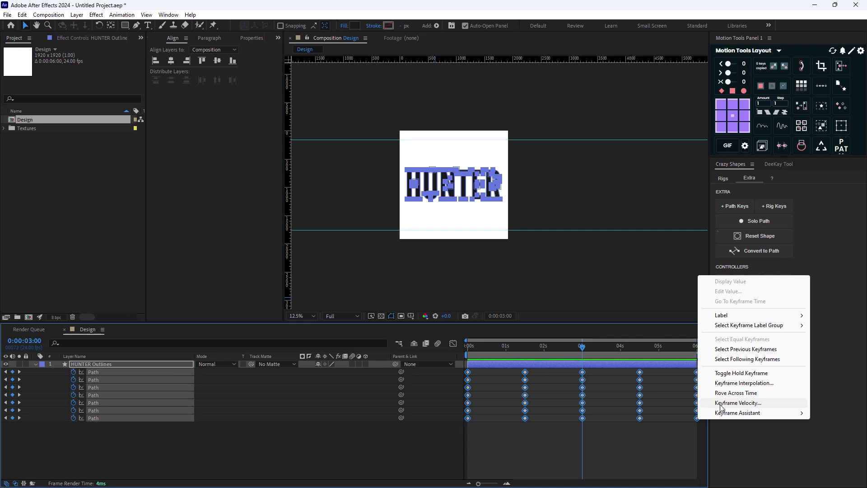
left_click(722, 403)
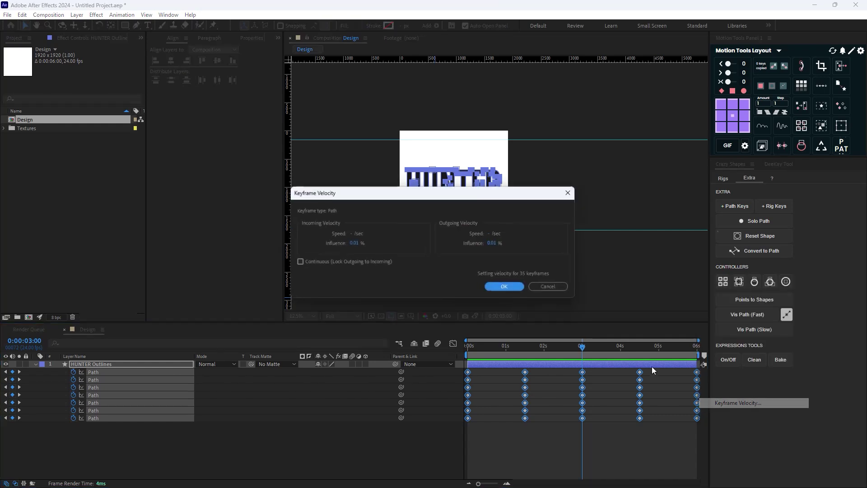
left_click(353, 244)
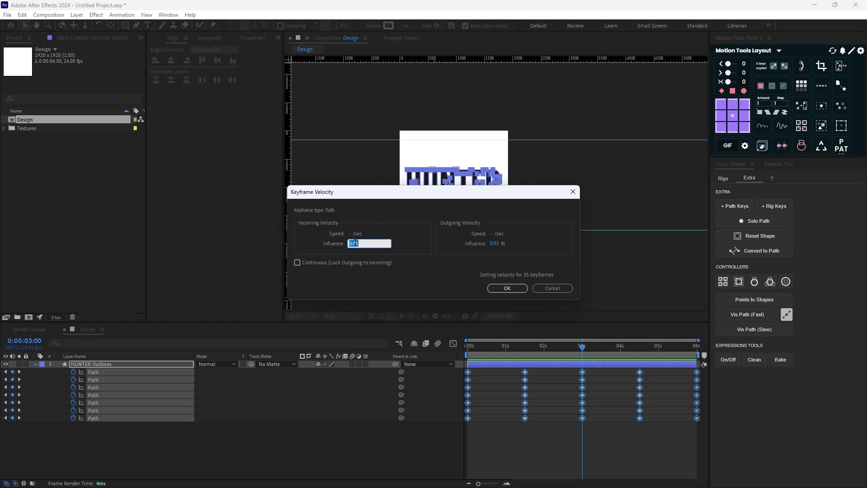
left_click(493, 243)
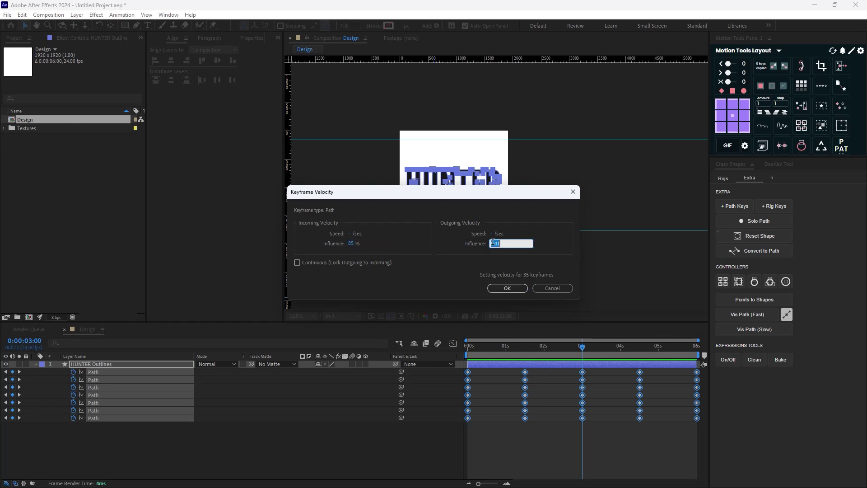
type("85")
left_click(515, 289)
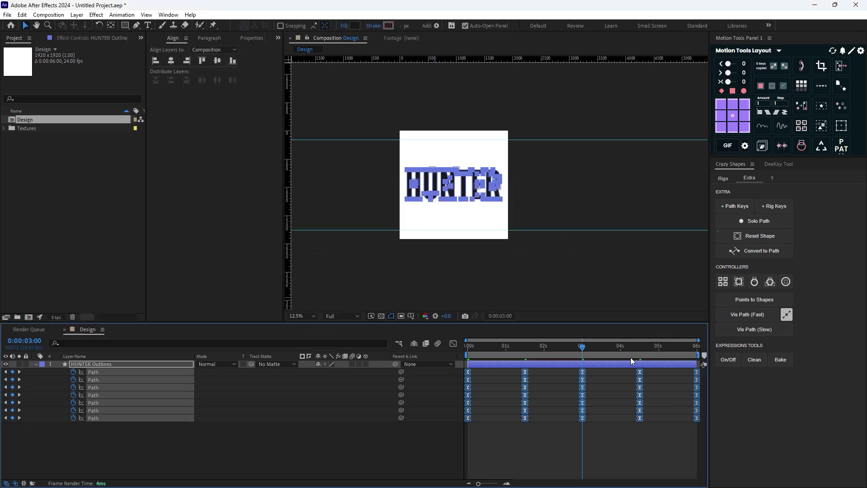
Step: Check the eased path keyframes in the Graph Editor and preview the HUNTER animation from the start
key("shift+F3")
key("shift+F3")
key("Home")
key("space")
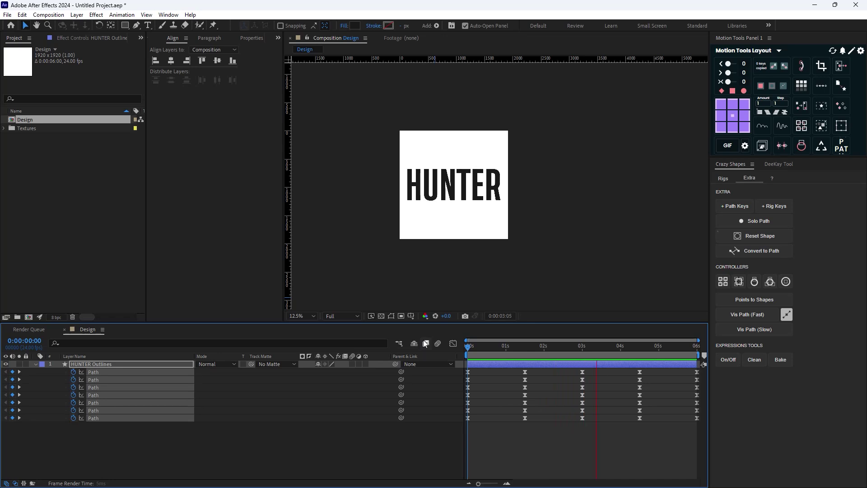
key("space")
left_click(218, 446)
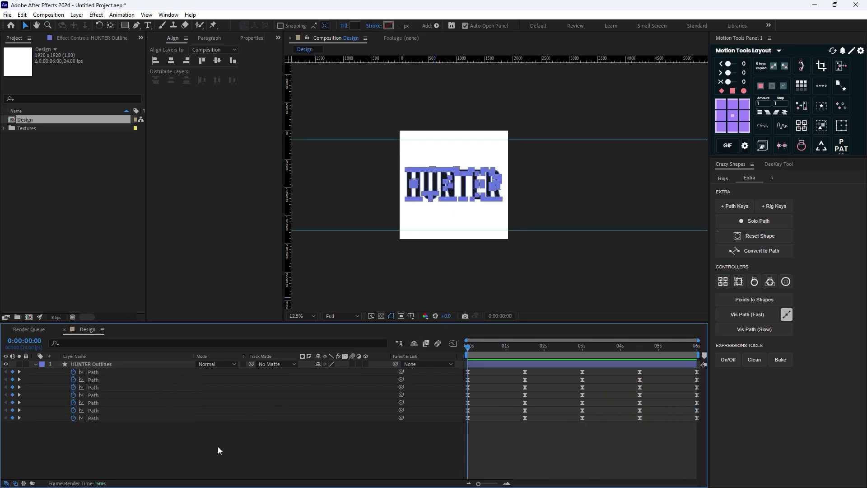
Step: Add Font_Texture.jpg from the Textures folder above the HUNTER Outlines layer and scale it to 80%
left_click(20, 151)
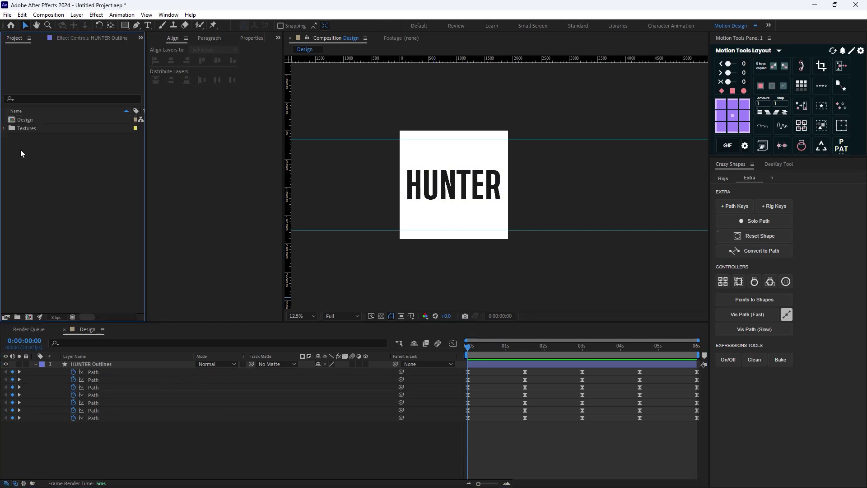
left_click(4, 129)
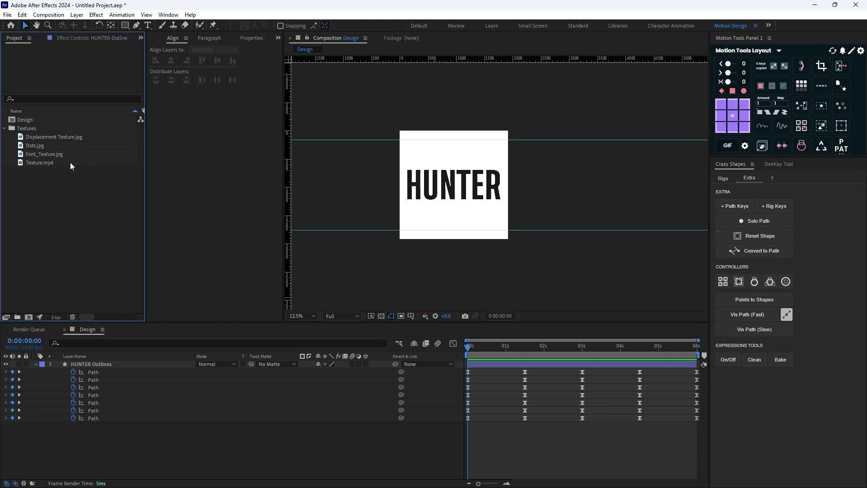
left_click_drag(58, 154, 99, 362)
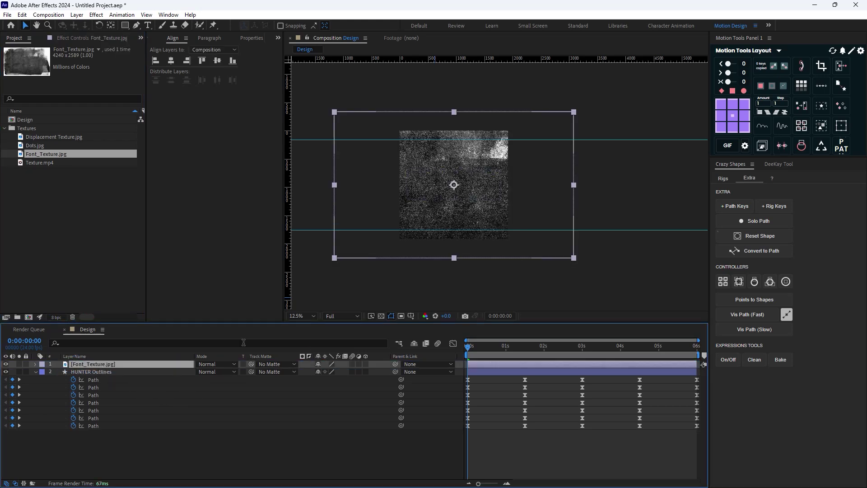
key("s")
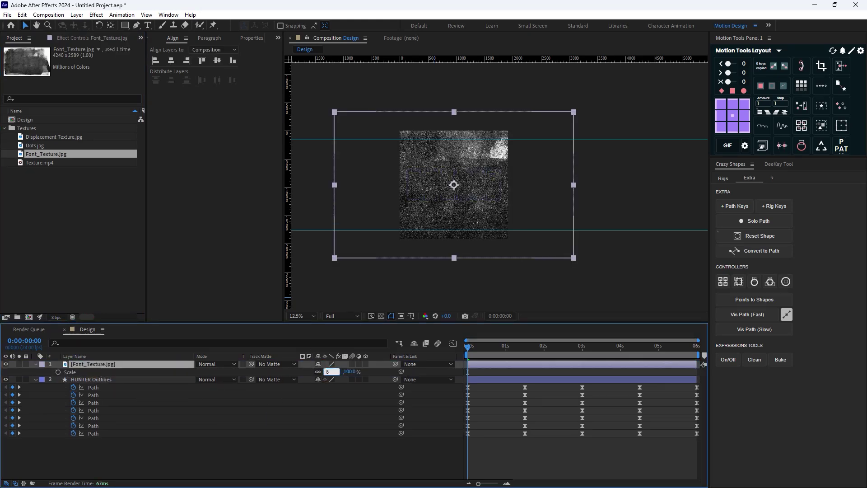
type("80")
key("Return")
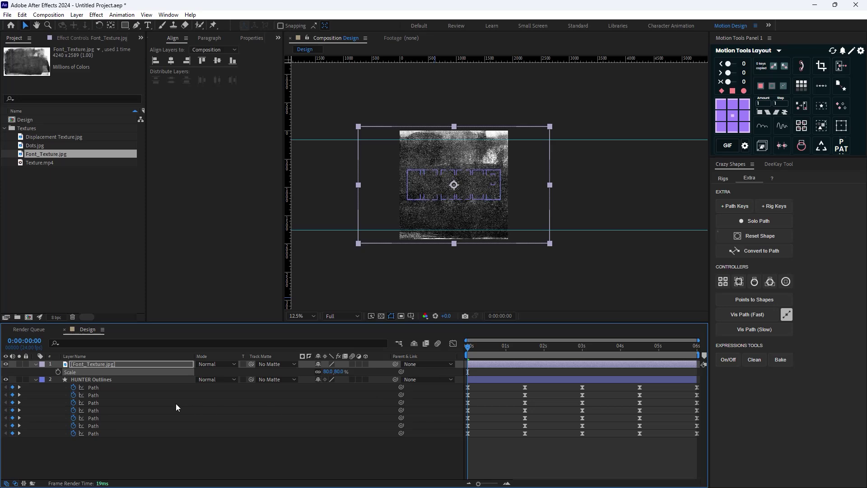
Step: Set the Font_Texture.jpg layer's blending mode to Silhouette Luma and preview the textured lettering
left_click(219, 365)
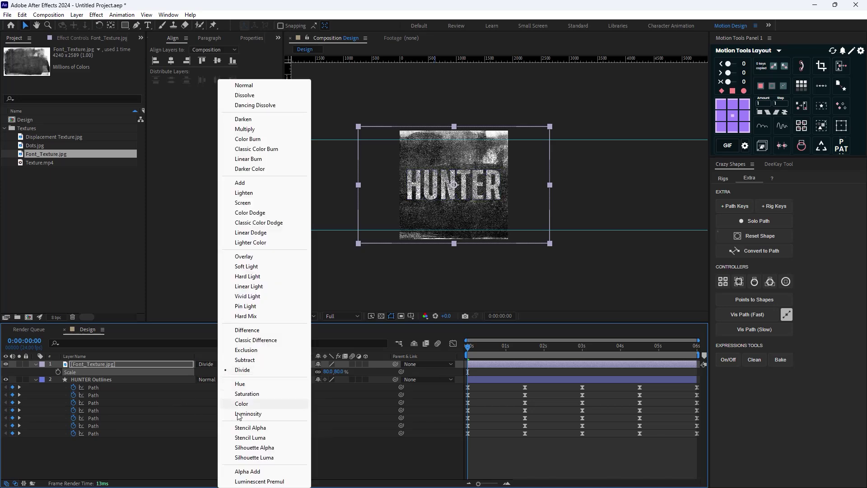
left_click(250, 458)
left_click(273, 452)
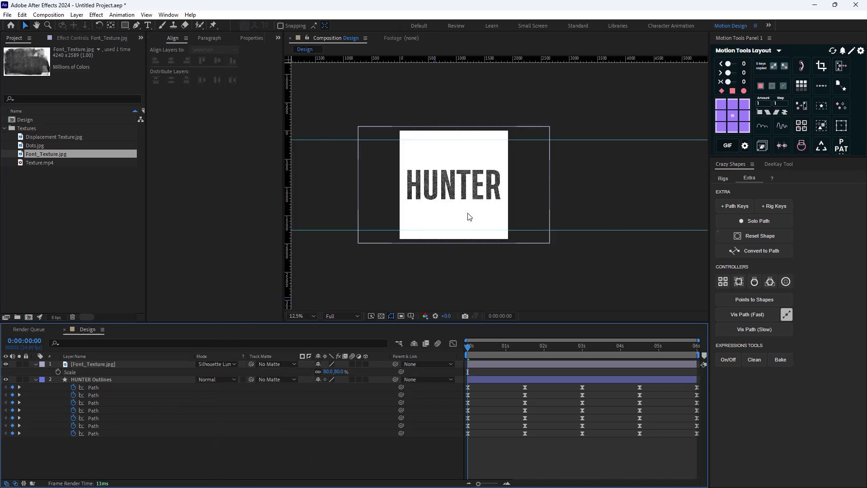
scroll(467, 215, "up", 2)
key("space")
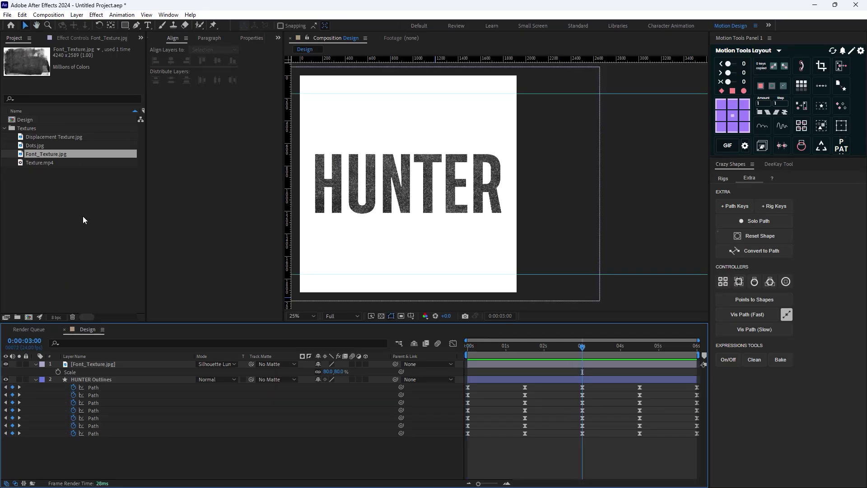
Step: Create a new composition named Displacement Map with the default settings
left_click(82, 220)
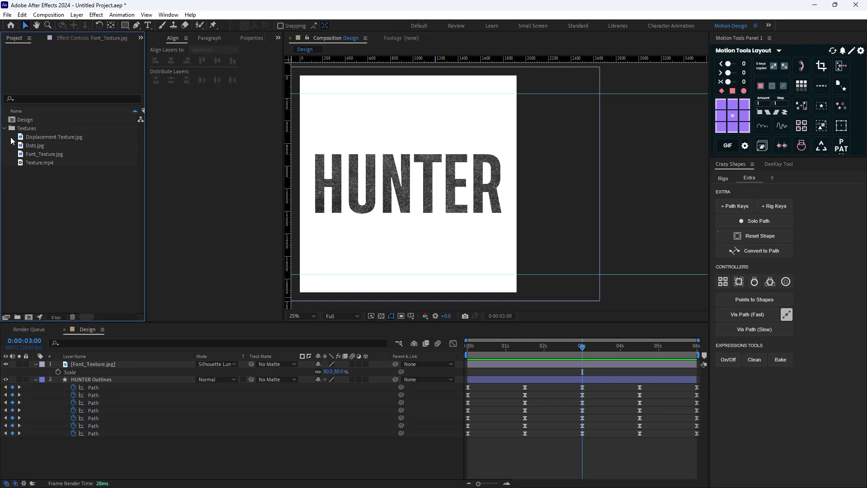
left_click(5, 128)
right_click(78, 186)
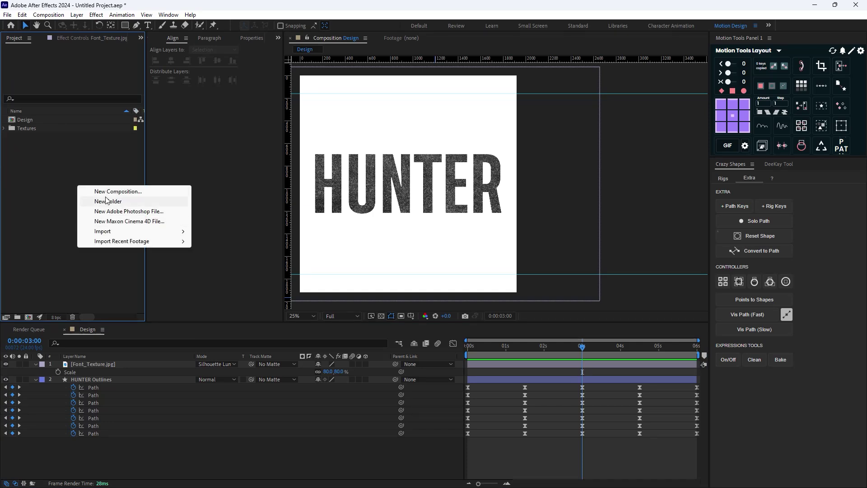
left_click(122, 192)
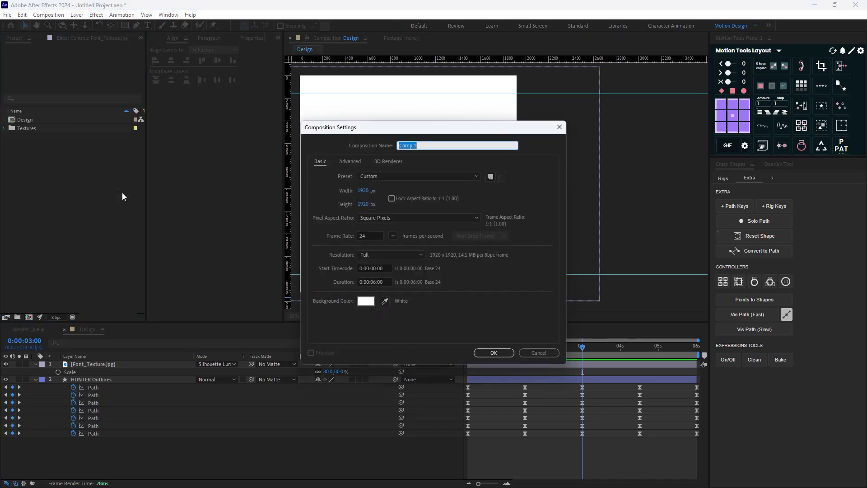
type("Displacement Map")
left_click(500, 354)
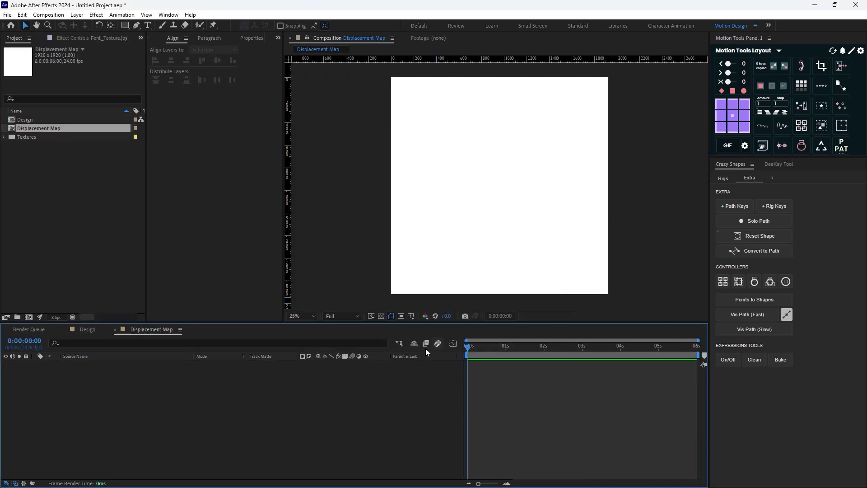
Step: Add the Design composition as a layer in the Displacement Map composition
key("period")
left_click_drag(27, 120, 501, 194)
left_click(304, 403)
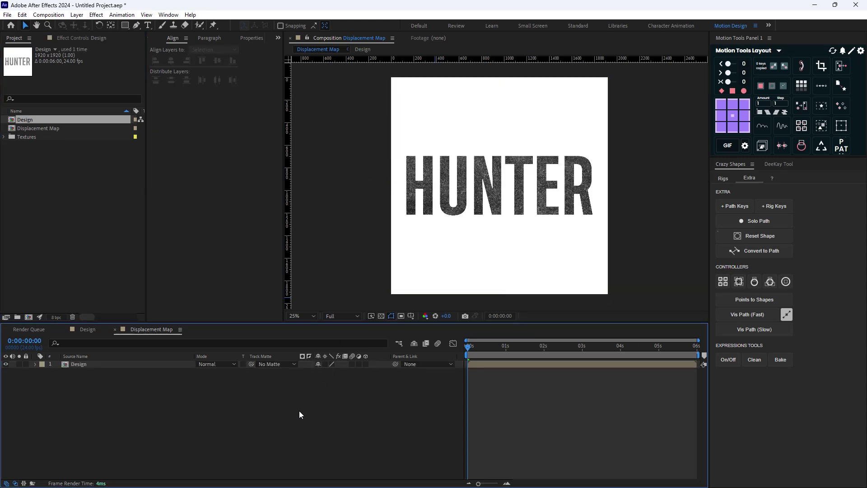
Step: Add Displacement Texture.jpg above the Design layer and scale it to 80%
left_click(4, 137)
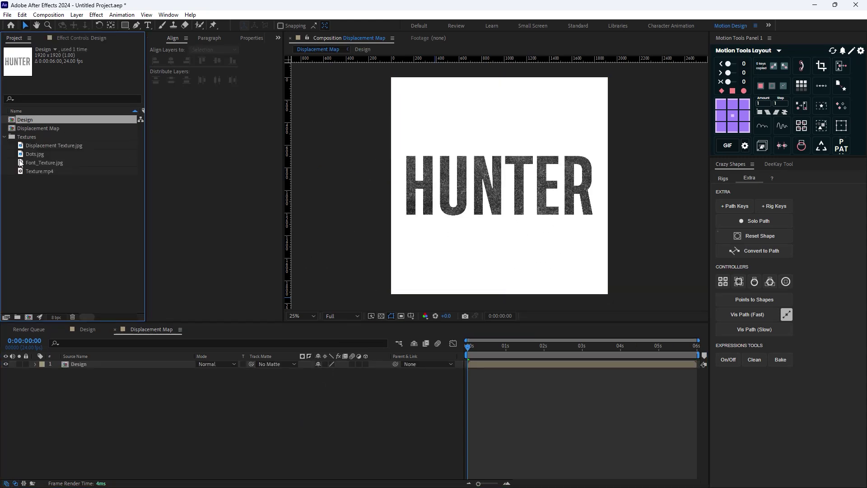
left_click(53, 147)
left_click_drag(65, 154, 120, 357)
key("comma")
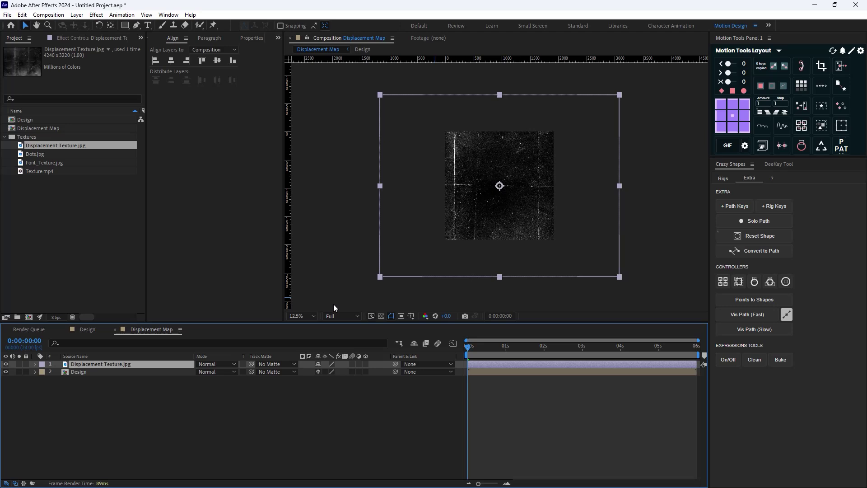
key("s")
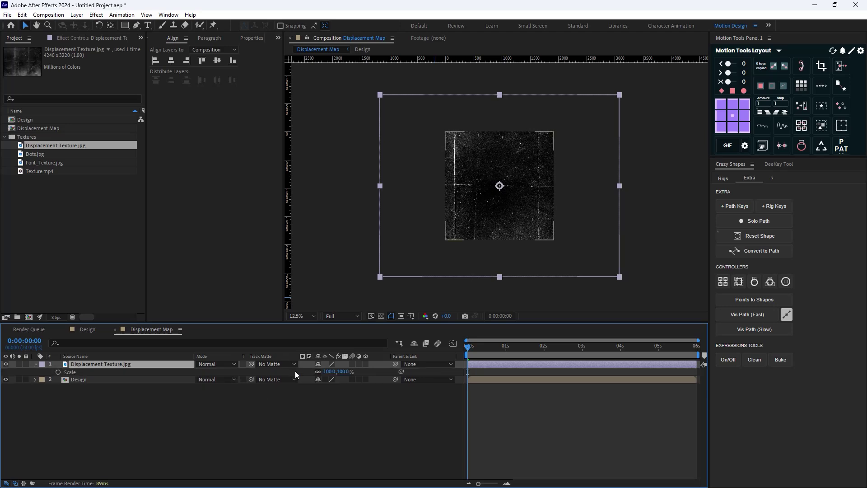
left_click(326, 372)
key("Return")
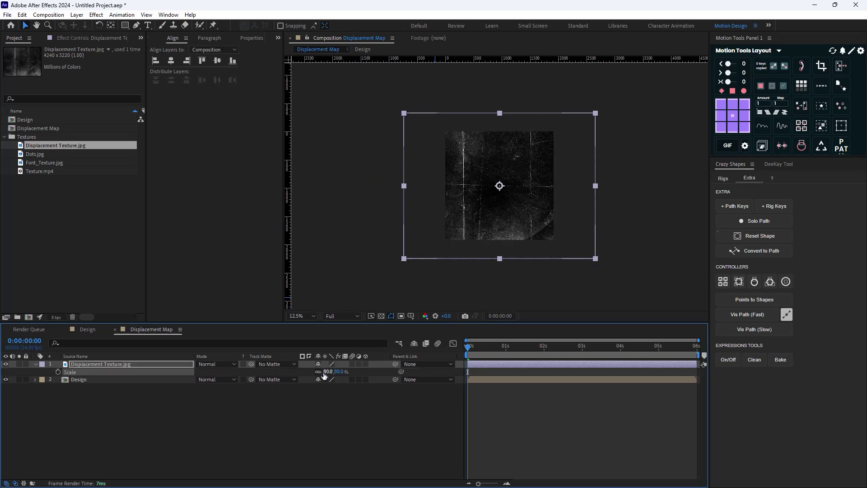
left_click(290, 408)
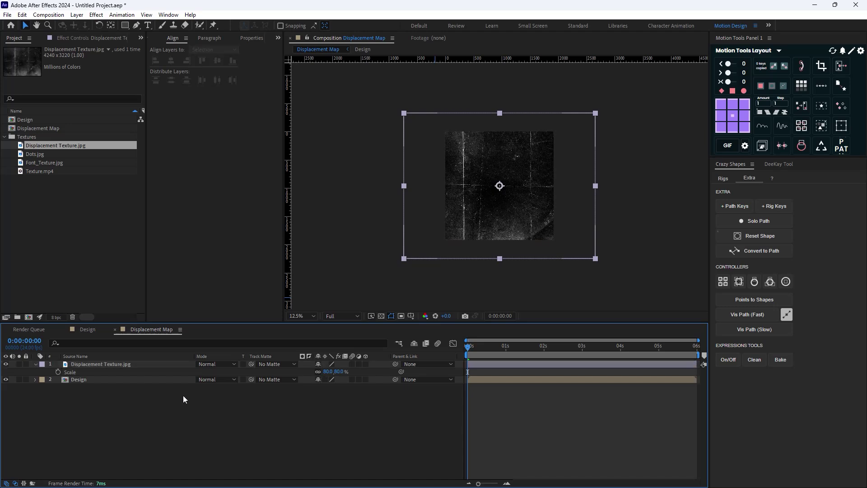
Step: Hide the Displacement Texture.jpg layer and apply the Time Displacement effect to the Design layer
left_click(5, 364)
left_click(104, 380)
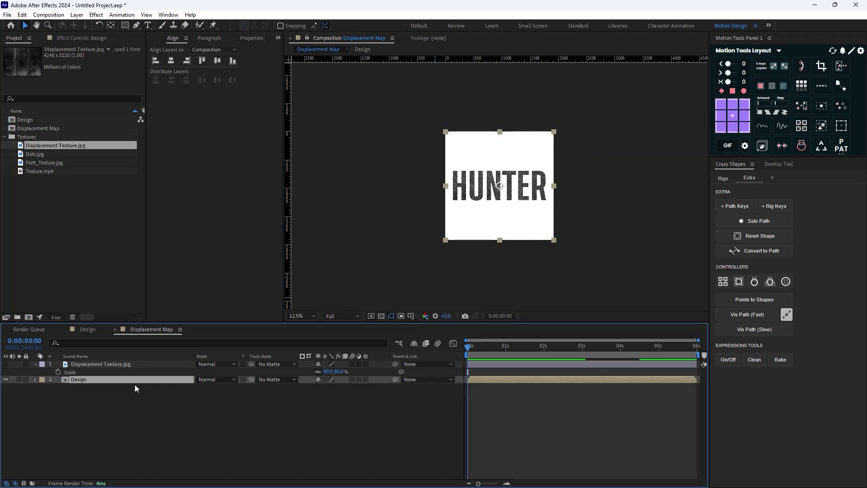
key("ctrl+space")
type("Time")
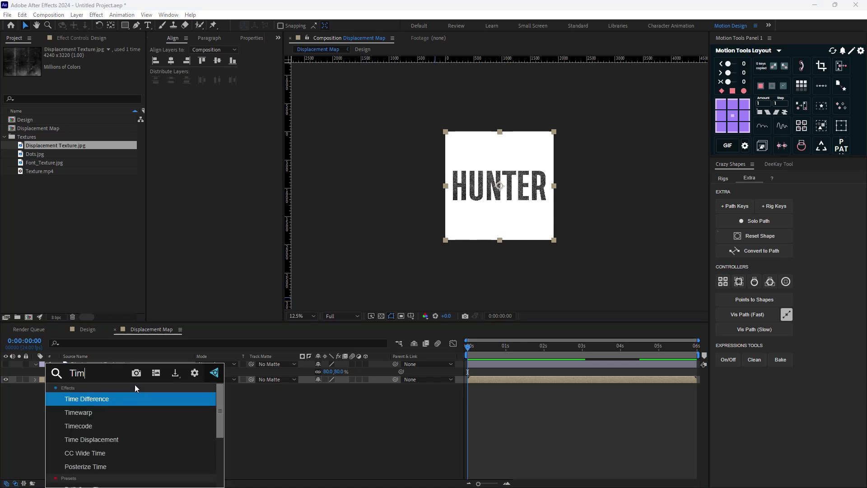
left_click(123, 438)
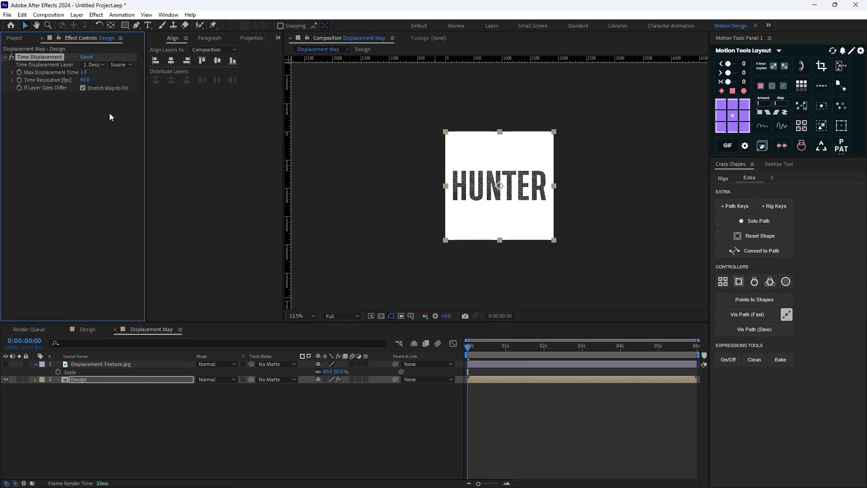
Step: Use Displacement Texture.jpg as the Time Displacement Layer and preview the animation from the start
left_click(99, 65)
left_click(122, 89)
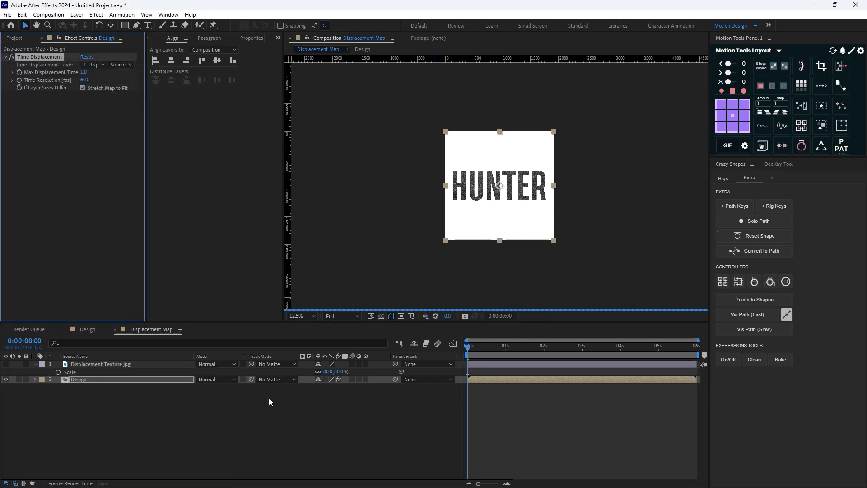
left_click(291, 423)
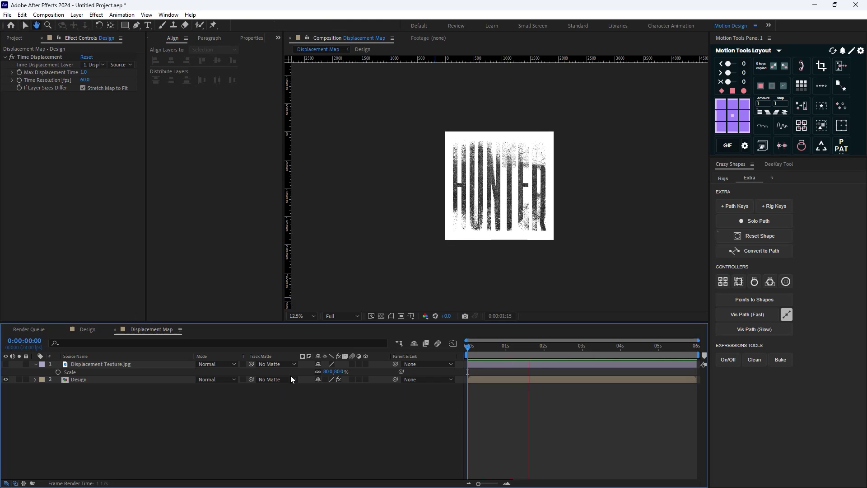
left_click(493, 345)
key("Home")
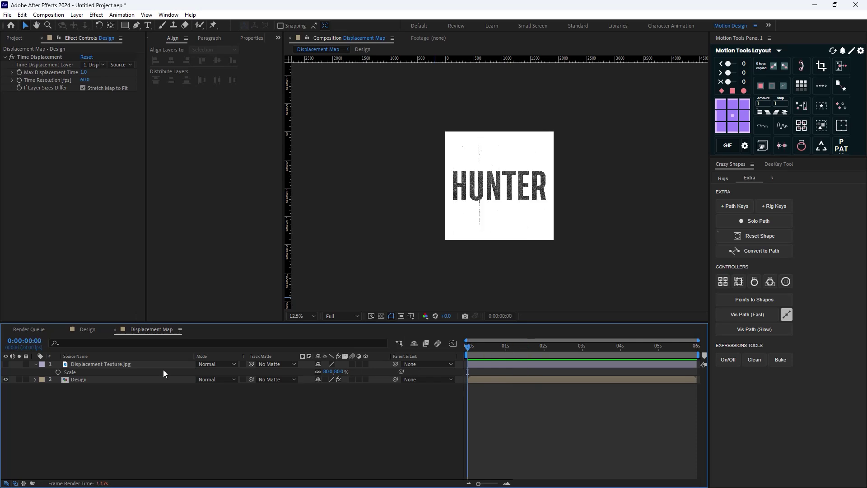
Step: Duplicate the Design layer and trim the start of both copies to 0:00:02:23
left_click(105, 381)
key("ctrl+d")
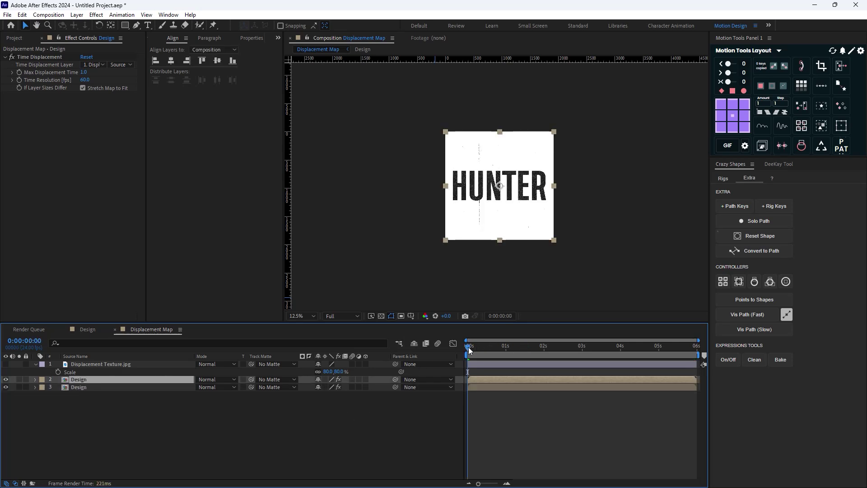
left_click_drag(468, 350, 581, 374)
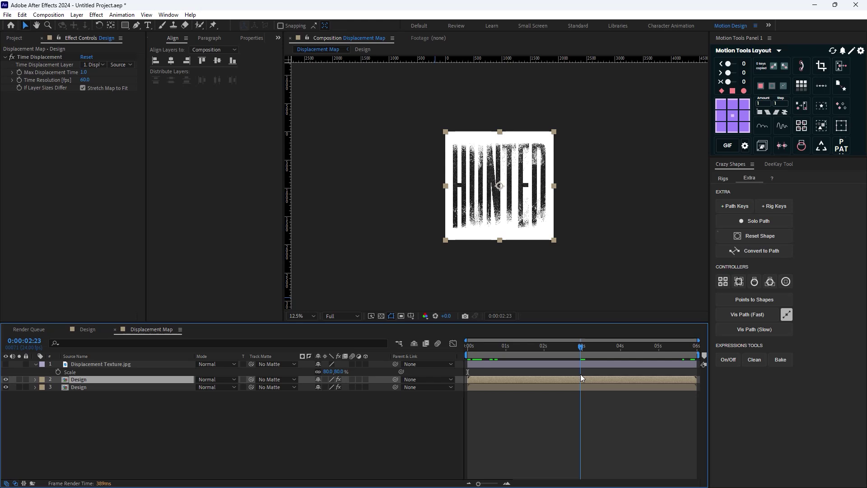
mouse_move(581, 374)
left_mouse_down()
mouse_move(698, 359)
mouse_move(582, 370)
left_mouse_up()
left_click(473, 386, "shift")
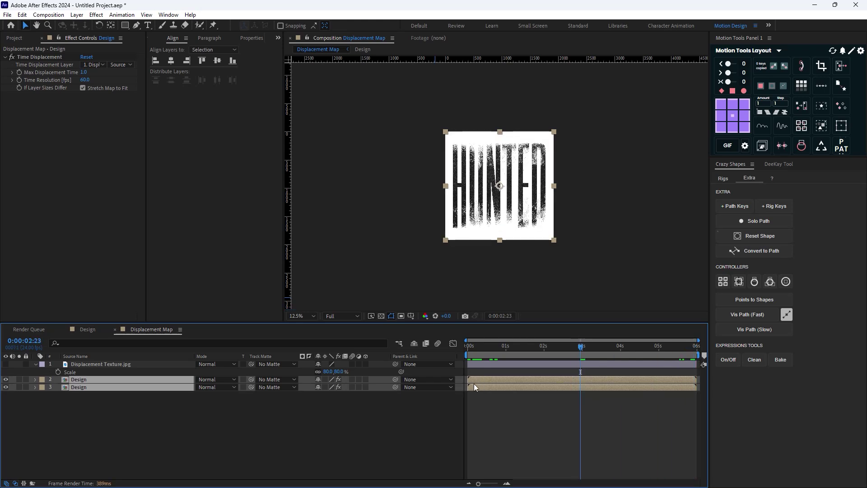
left_click_drag(469, 382, 582, 389)
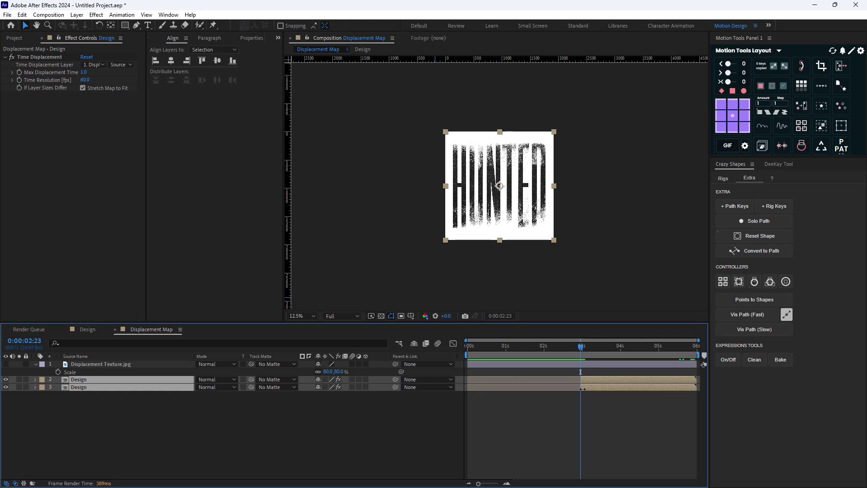
left_click(572, 398)
Step: Move the lower Design layer so its trimmed part plays from the composition's beginning, and preview the result
left_click(127, 389)
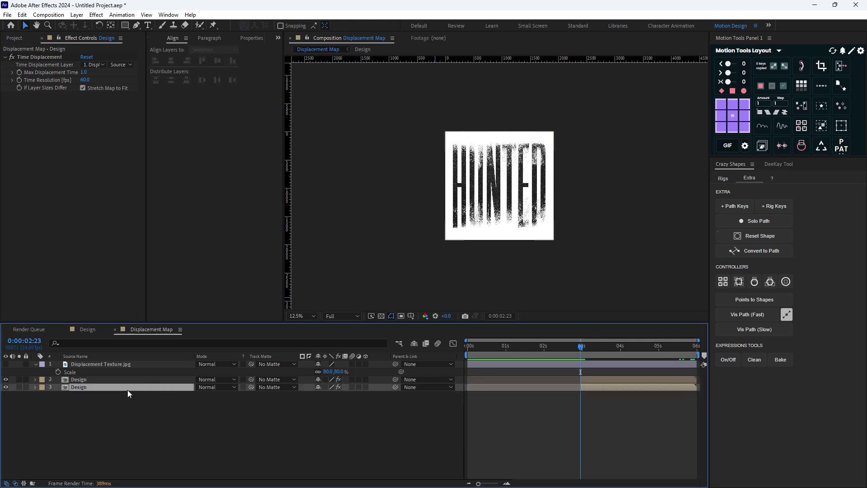
left_click_drag(592, 386, 478, 392)
key("Home")
key("space")
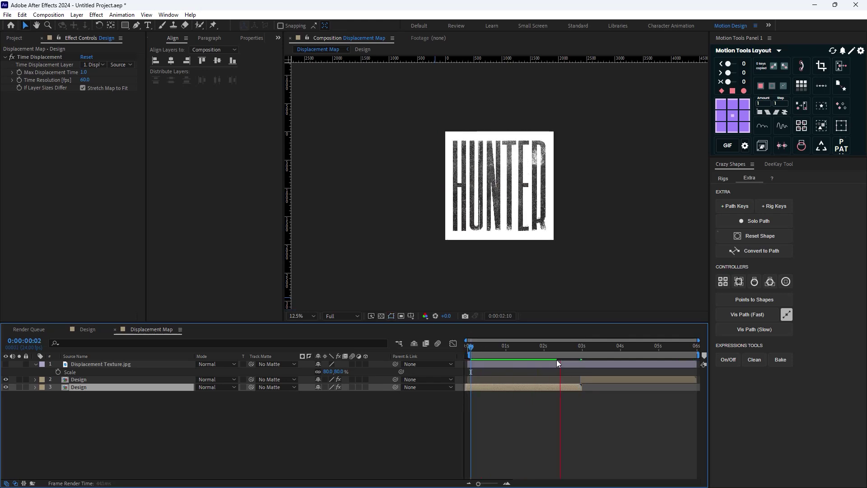
Step: Nudge both Design layers in time so the lower starts at about 0:00:00:01 and the upper follows at about 3 seconds, and preview
left_click_drag(595, 380, 591, 381)
left_click(560, 358)
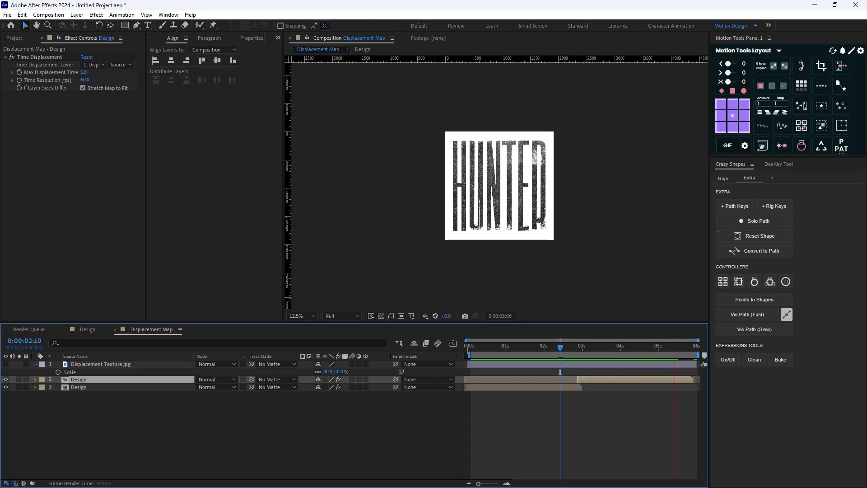
left_click_drag(561, 357, 470, 358)
left_click(479, 387)
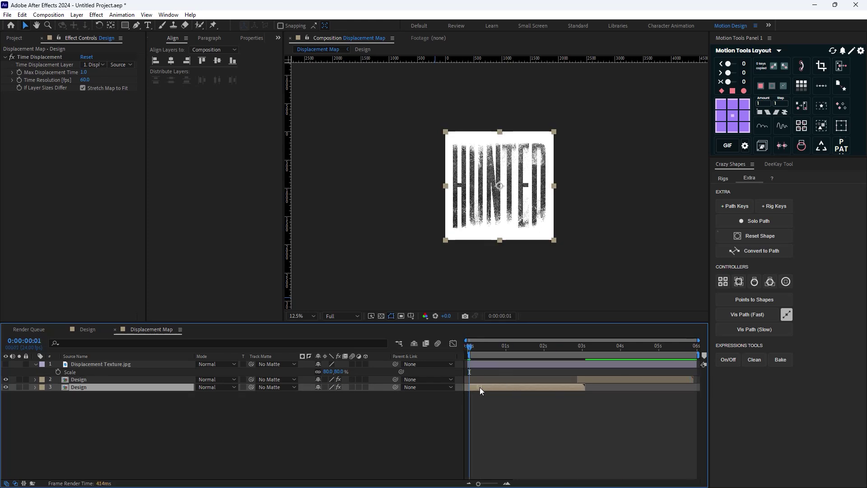
mouse_move(580, 381)
left_mouse_down()
mouse_move(591, 381)
mouse_move(582, 376)
left_mouse_up()
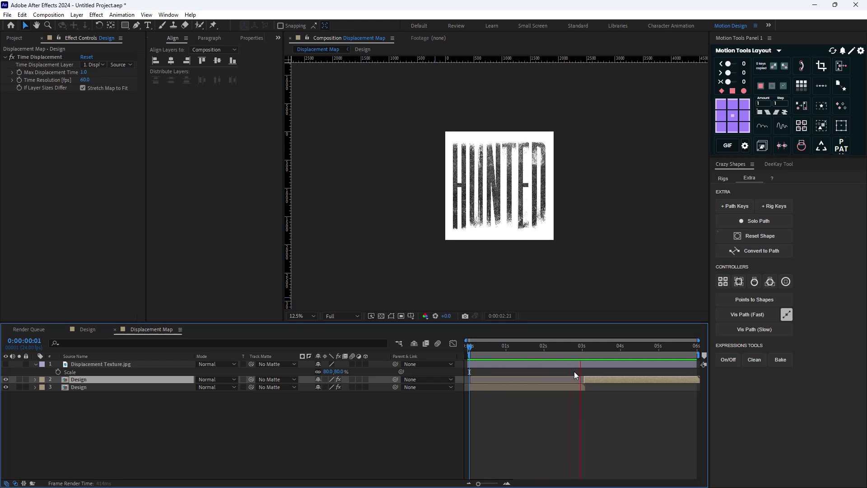
left_click(162, 415)
left_click_drag(647, 348, 430, 383)
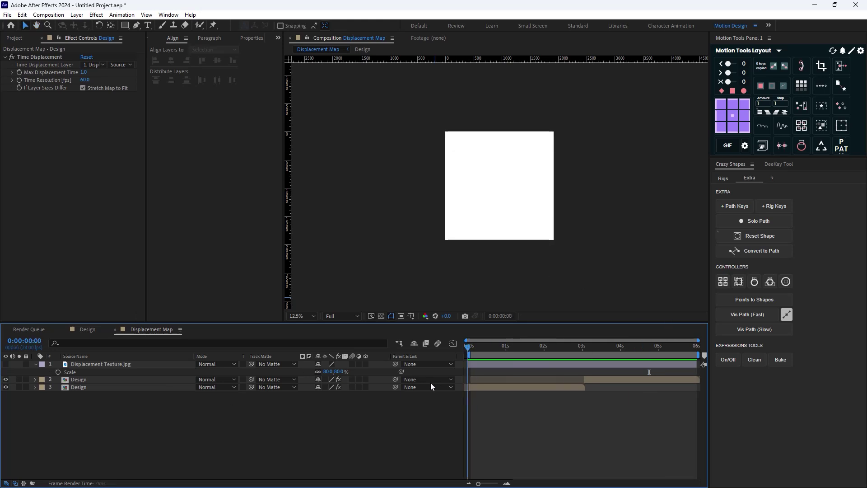
Step: Add a HUNTER text layer near the upper corner of the composition at 0:00:00:15
left_click_drag(476, 346, 492, 354)
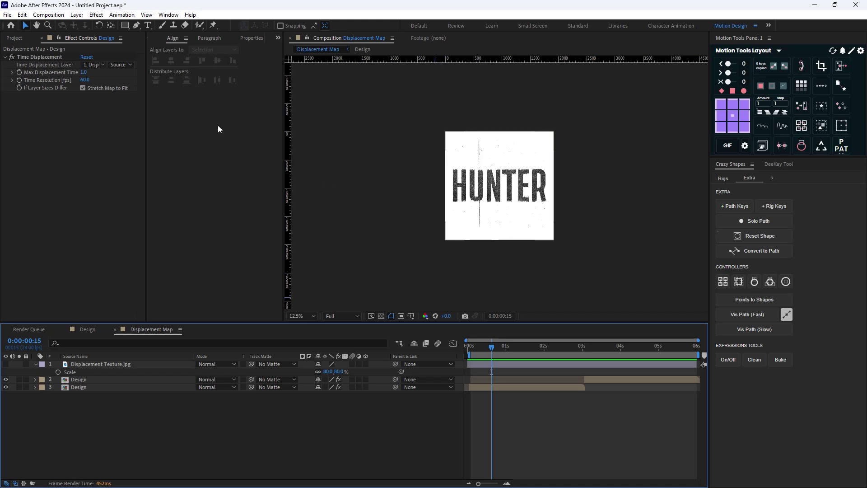
left_click(147, 25)
left_click(467, 148)
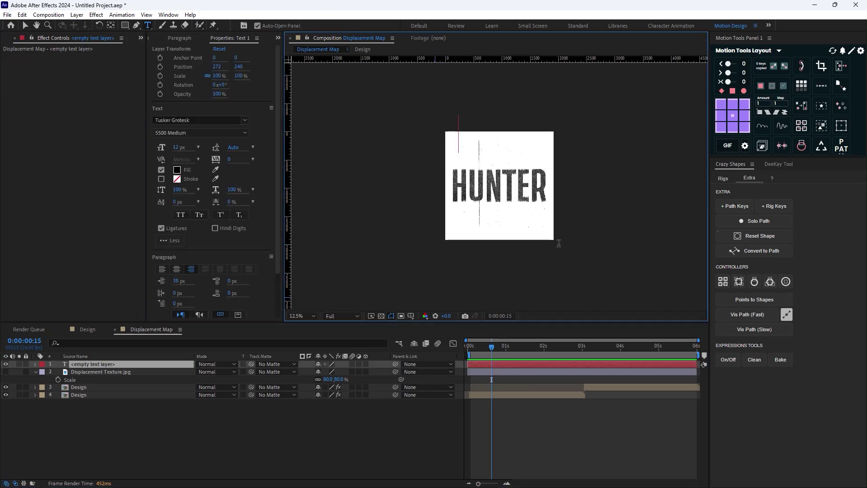
type("HUNTER")
key("ctrl+a")
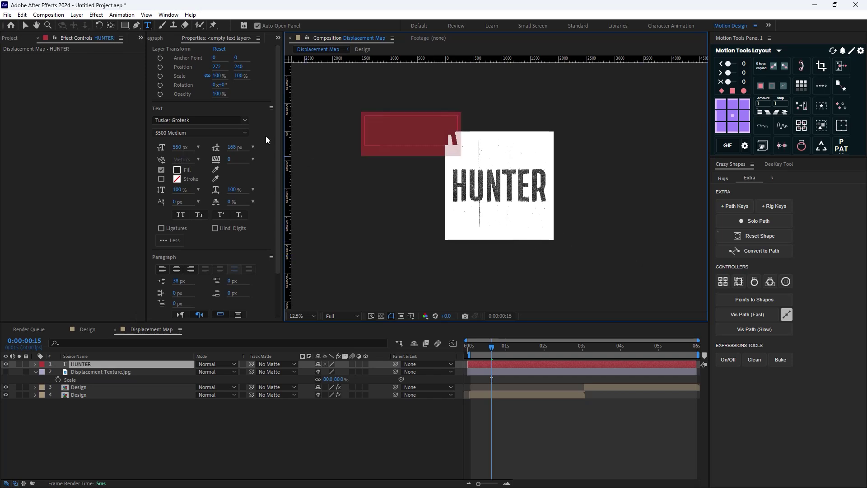
Step: Set the HUNTER text to Helvetica Oblique at 40 px
left_click(245, 121)
type("helv")
key("Down")
key("Return")
left_click(180, 146)
type("40")
key("Return")
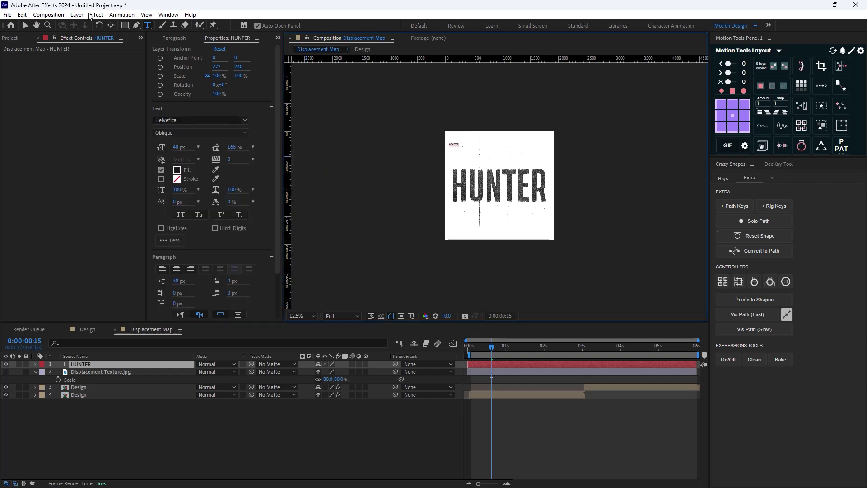
Step: Move the small HUNTER text above the large lettering to about 1056, 360 and set its leading to 20 px
left_click(23, 25)
left_click_drag(459, 147, 465, 211)
scroll(494, 159, "up", 4)
key("v")
left_click(235, 147)
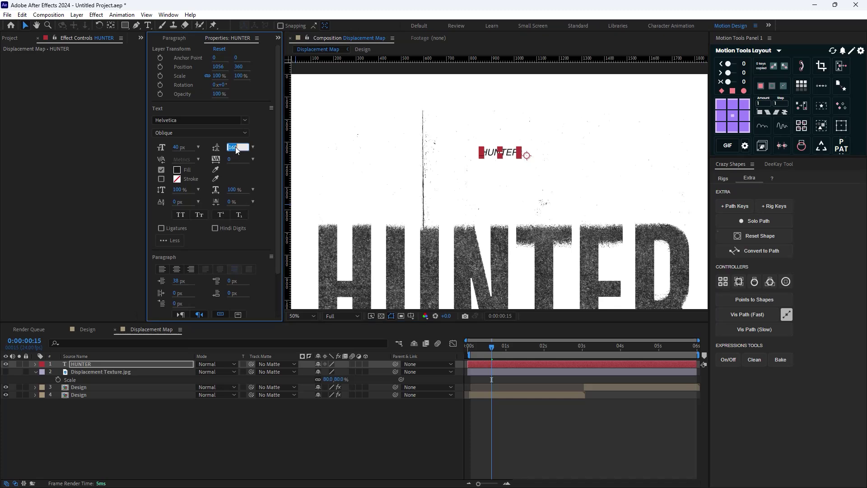
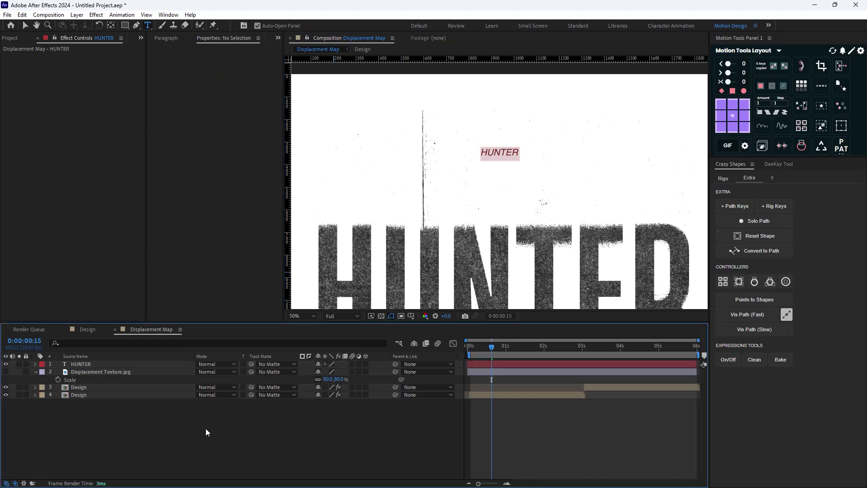
Step: Add a hyphen in front of the small HUNTER text
left_click(110, 363)
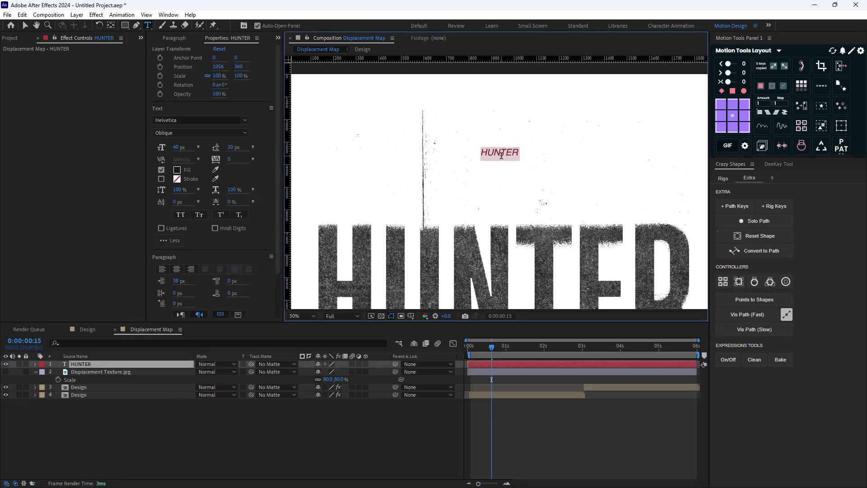
left_click(479, 149)
type("-")
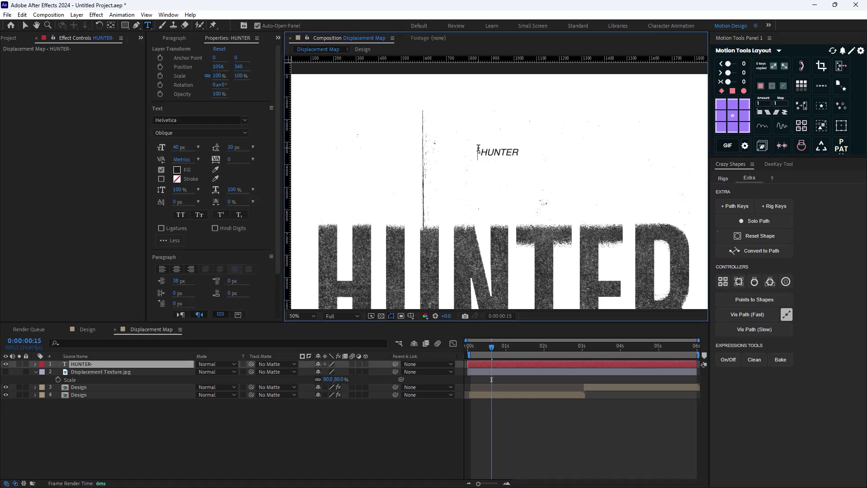
left_click(26, 26)
scroll(538, 252, "down", 4)
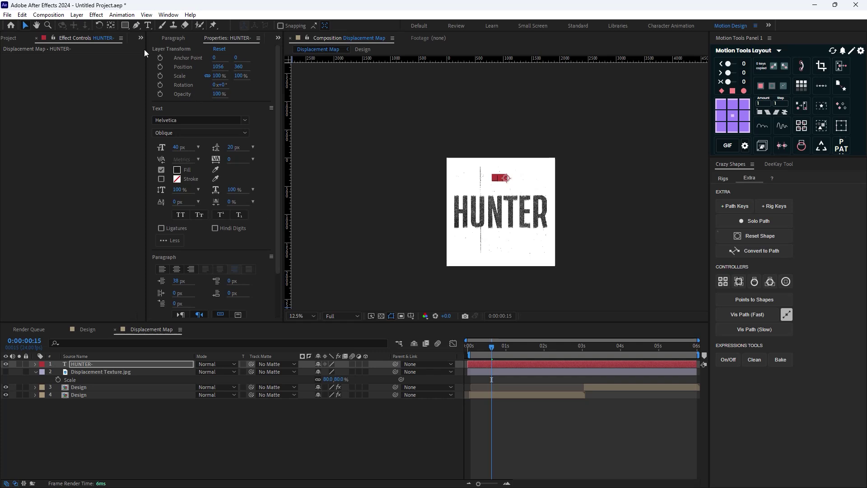
Step: Draw a rounded rectangle mask on the small text layer just inside the edges of the composition
left_click(129, 26)
scroll(450, 186, "up", 2)
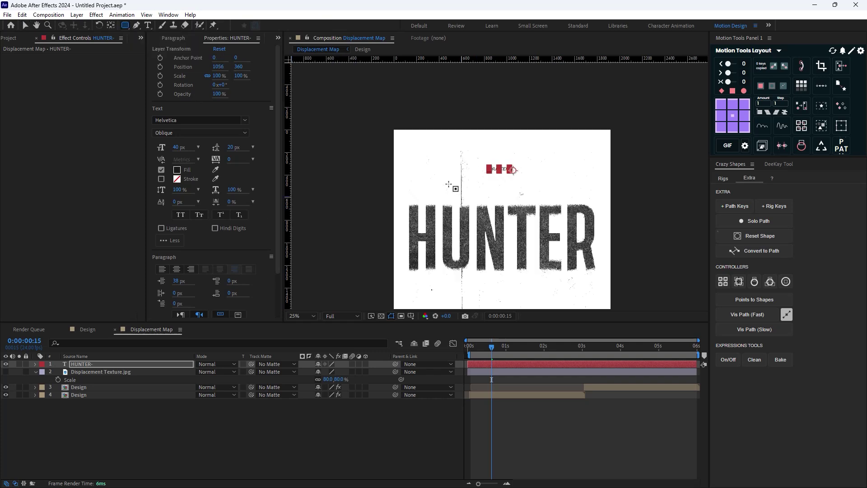
scroll(398, 136, "down", 2)
left_click_drag(450, 161, 552, 259)
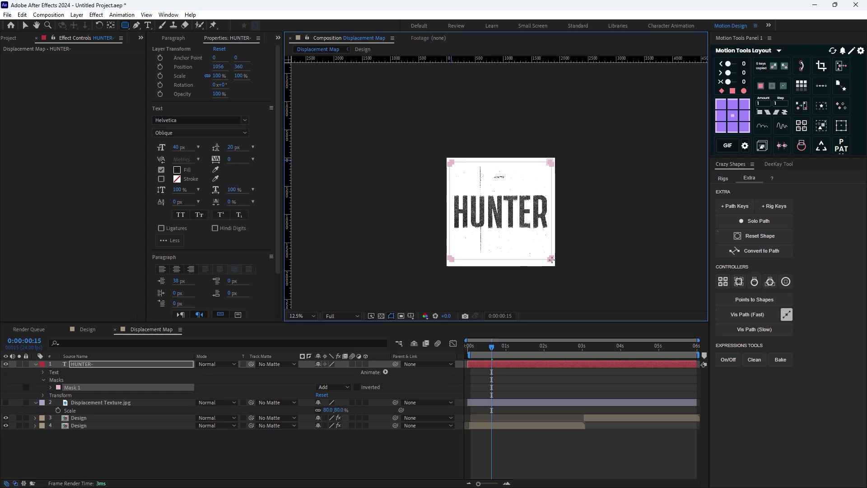
Step: Extend the mask's lower and upper edges outward so its margins to the composition border look even
left_click_drag(492, 348, 551, 353)
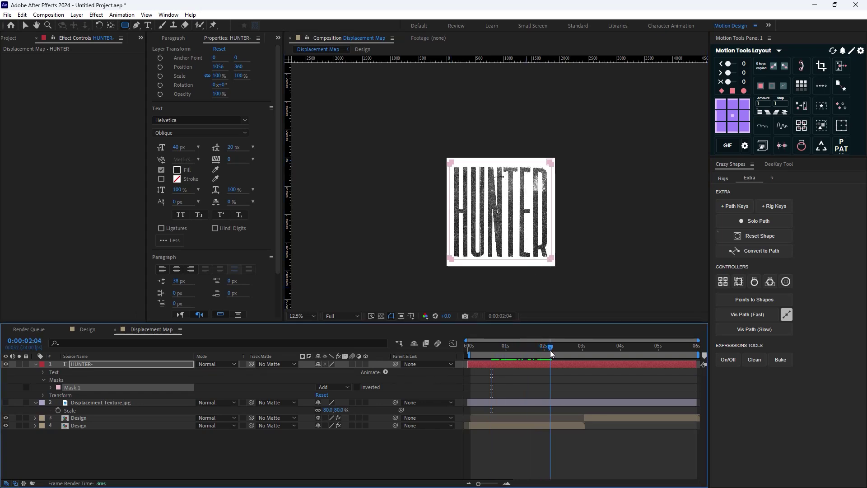
key("period")
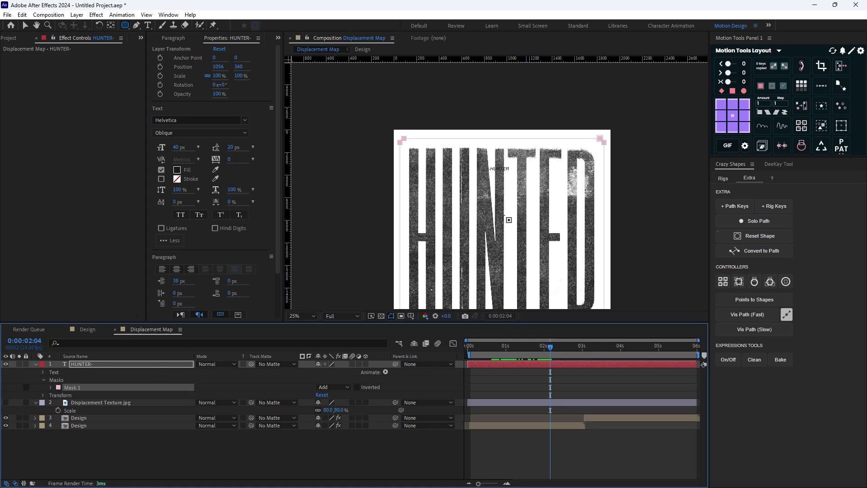
key("comma")
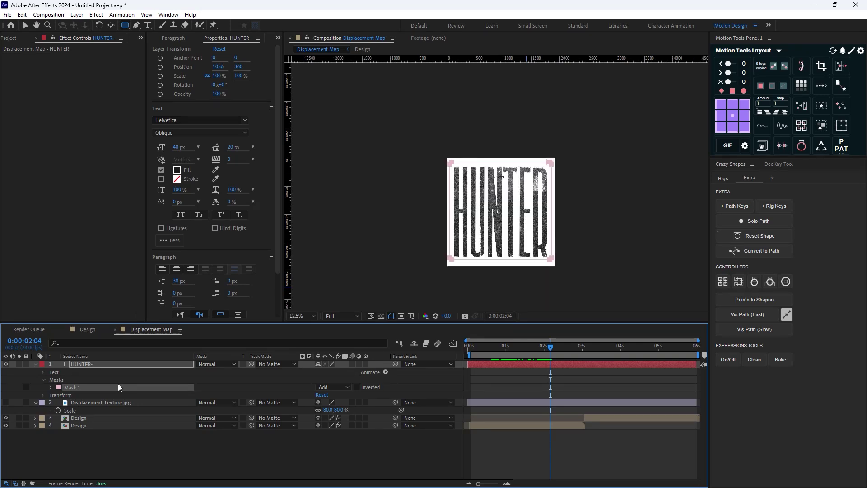
key("v")
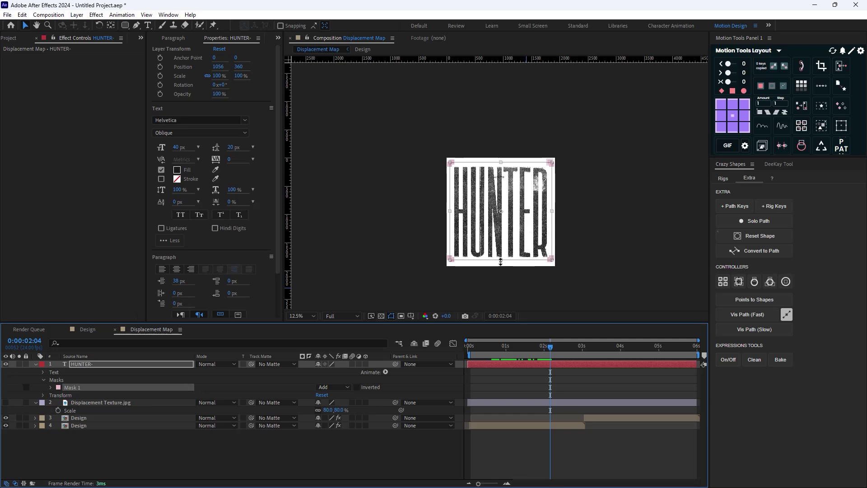
left_click_drag(500, 260, 500, 265)
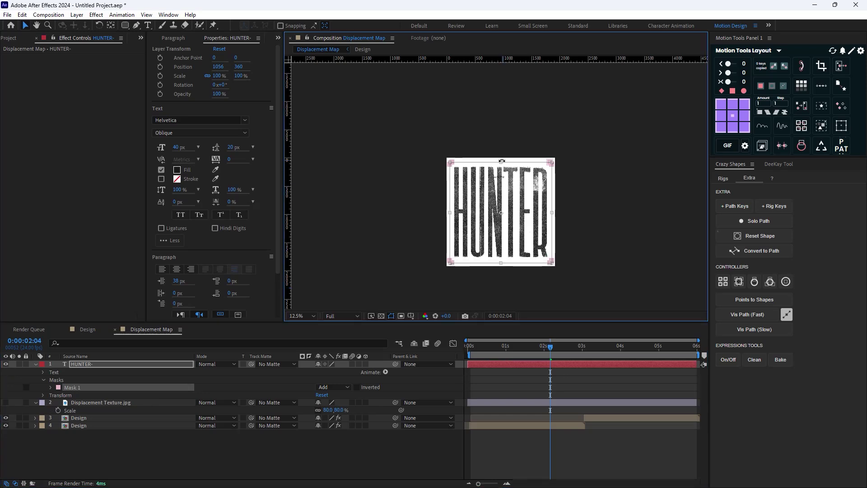
left_click_drag(500, 161, 500, 163)
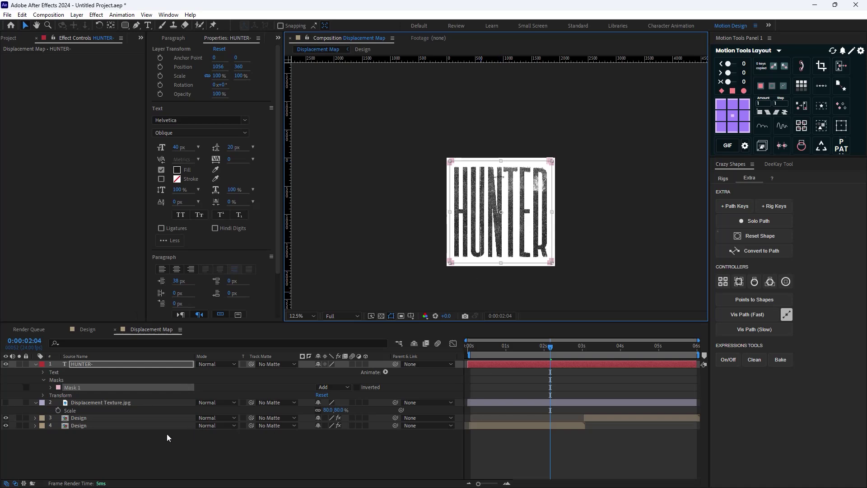
Step: Set the small HUNTER text's path to Mask 1 so the lettering follows the rounded border
left_click(162, 447)
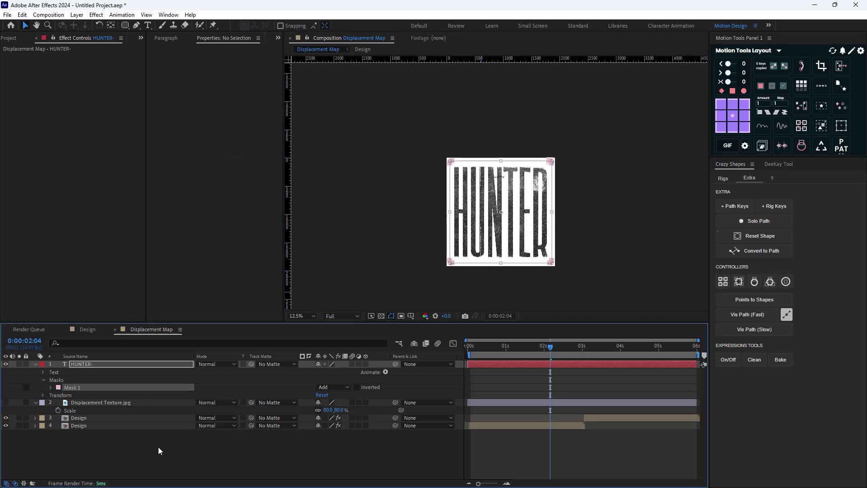
left_click(44, 372)
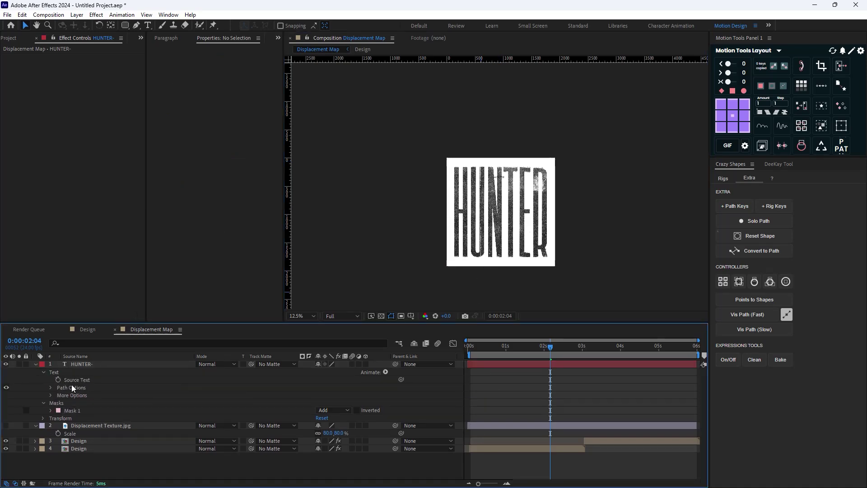
left_click(51, 387)
left_click(343, 394)
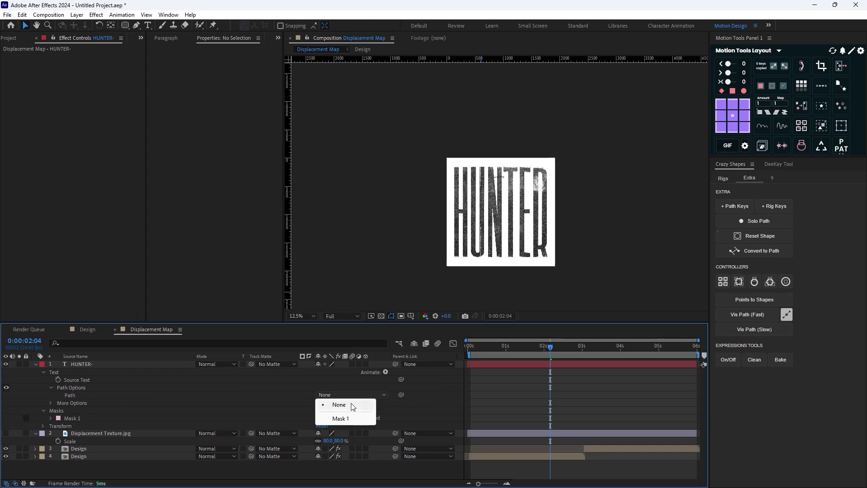
left_click(348, 419)
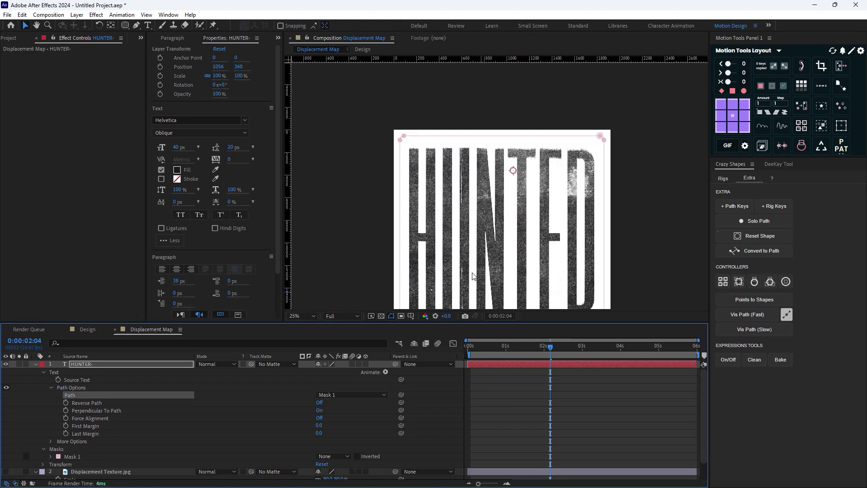
scroll(461, 291, "up", 2)
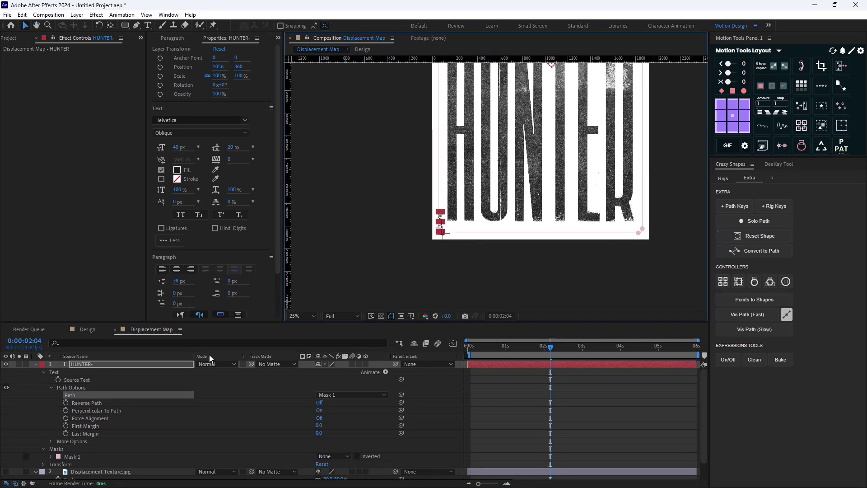
Step: Add a Position animator to the small HUNTER text layer
left_click(386, 372)
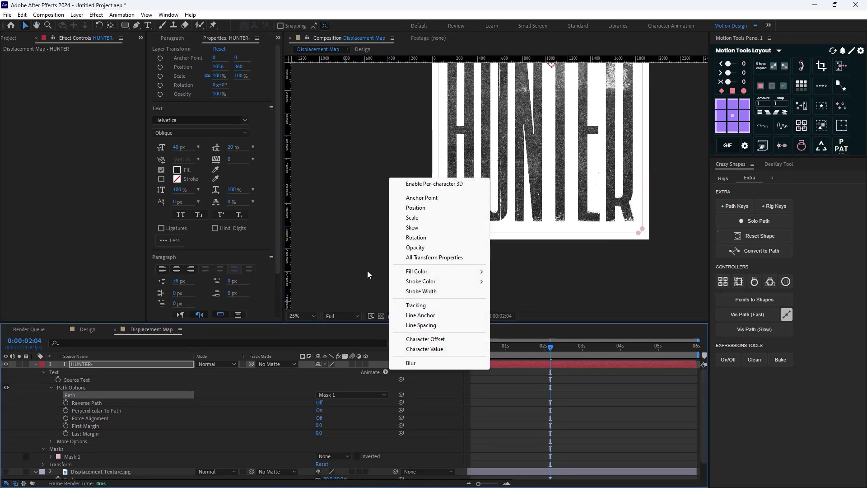
left_click(429, 208)
scroll(119, 450, "down", 1)
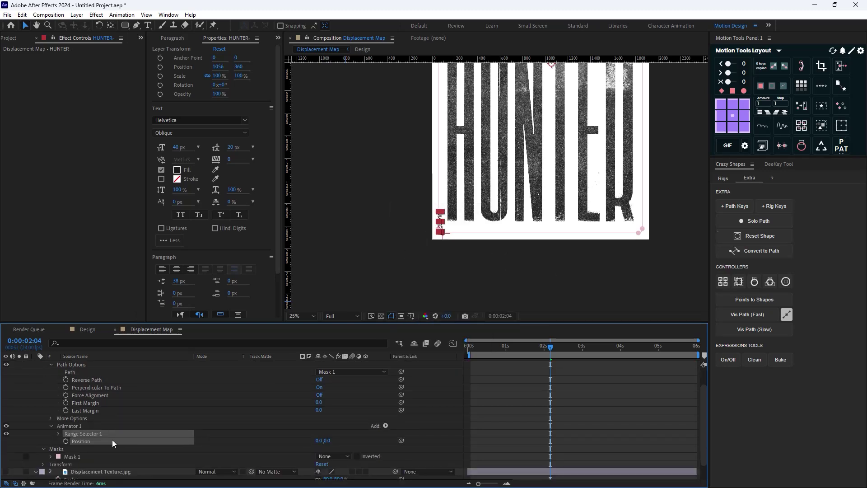
Step: Keyframe the animator's horizontal position from 0 on the first frame to 900 on the last frame, and preview the motion
key("Home")
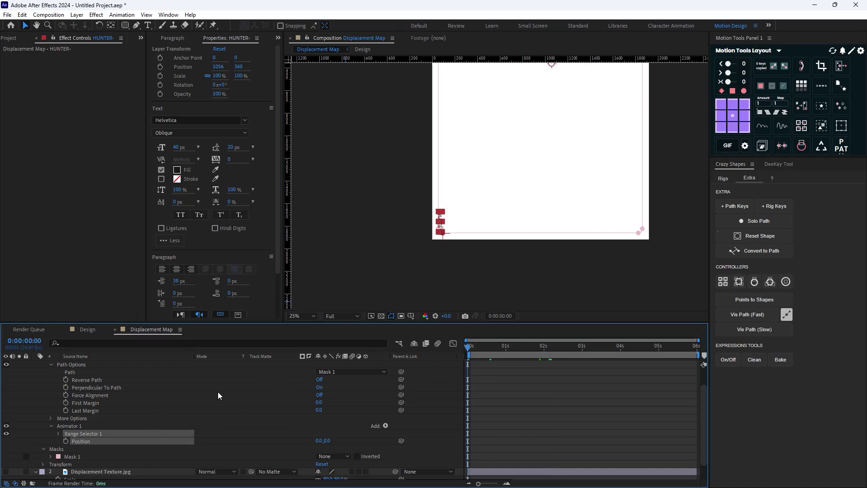
left_click(66, 440)
left_click_drag(472, 348, 700, 388)
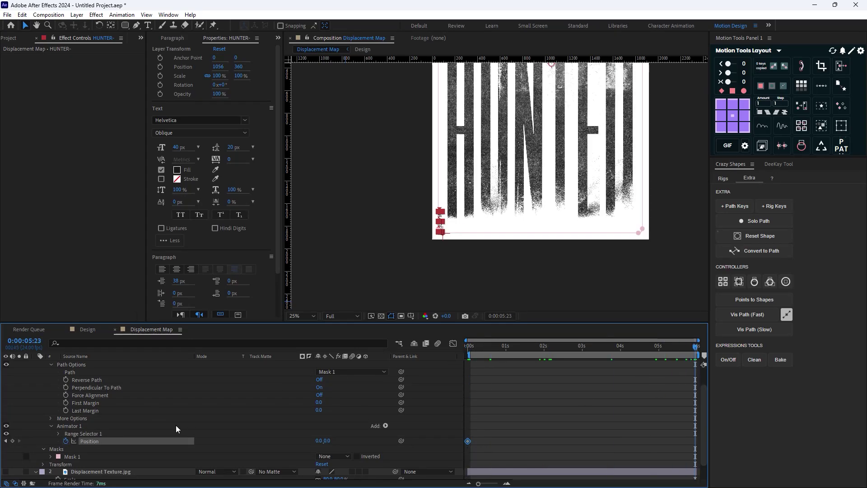
left_click(320, 440)
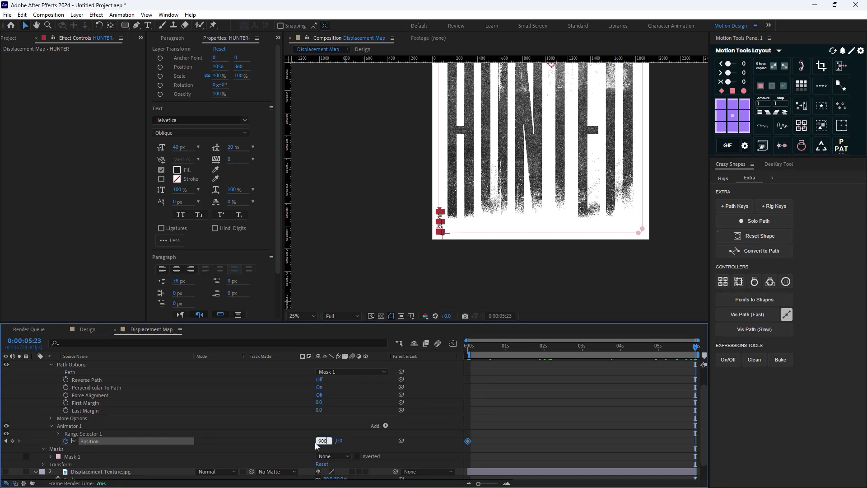
type("900")
key("Return")
key("space")
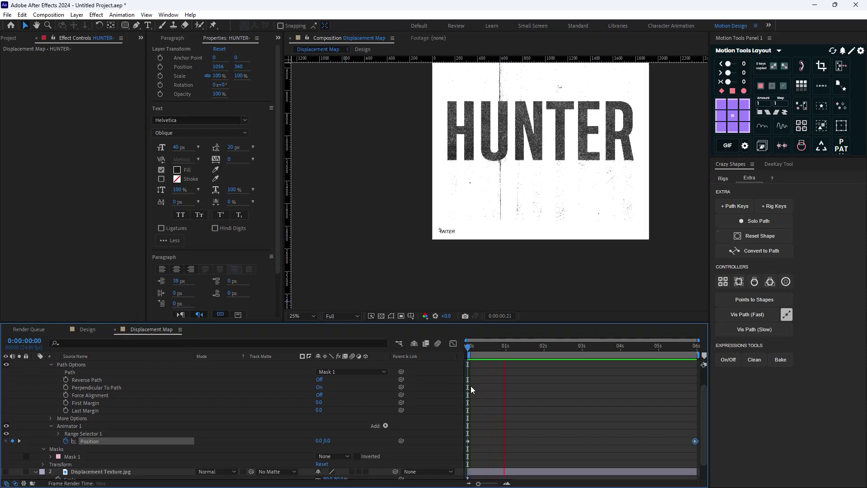
left_click_drag(507, 353, 519, 371)
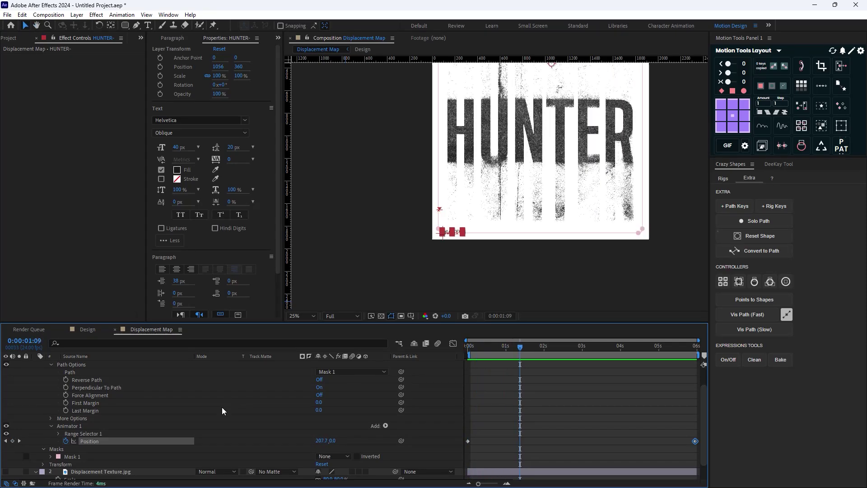
Step: Repeat "HUNTER-" in the small text layer until the lettering fills the whole border path
scroll(221, 408, "up", 2)
double_click(109, 364)
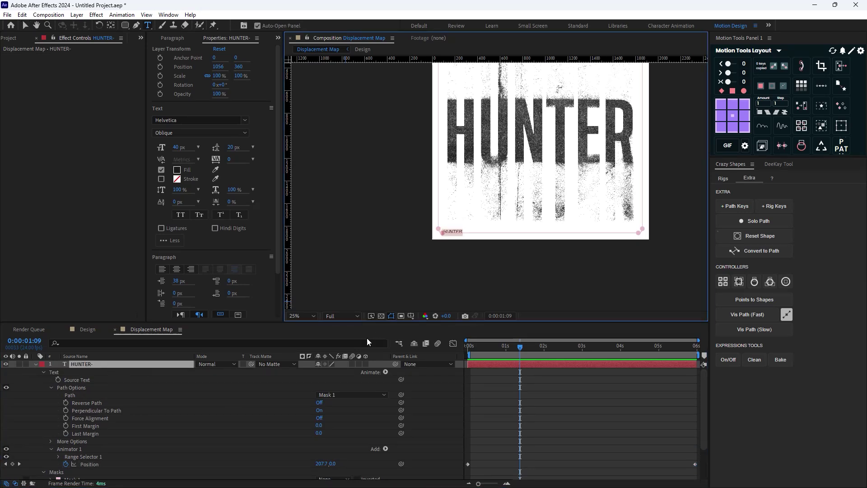
key("Escape")
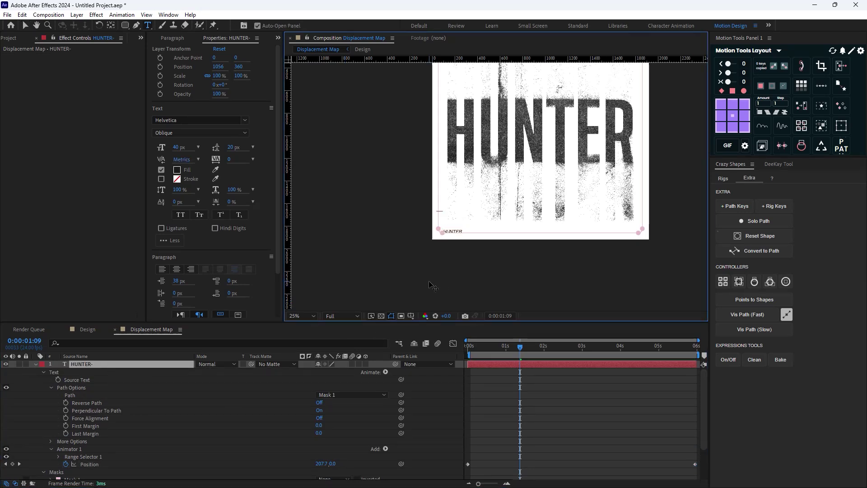
key("ctrl+v")
key("ctrl+v")
key("ctrl+v")
key("ctrl+v")
key("ctrl+v")
key("ctrl+v")
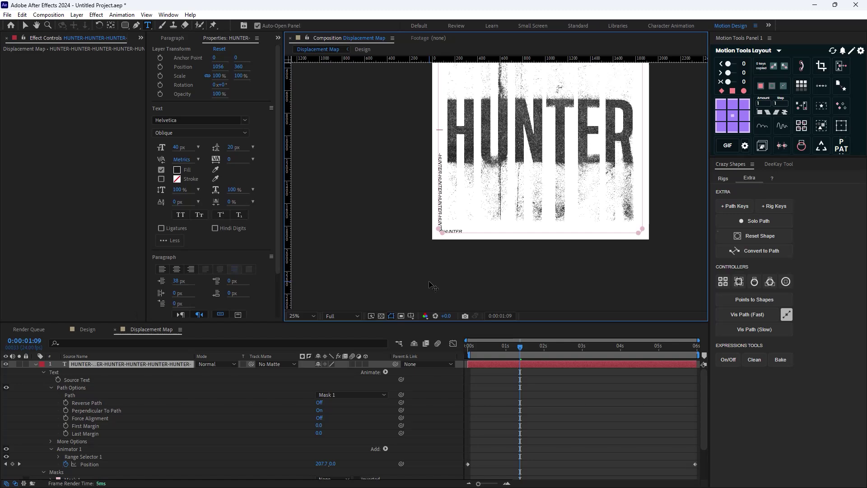
scroll(497, 216, "down", 2)
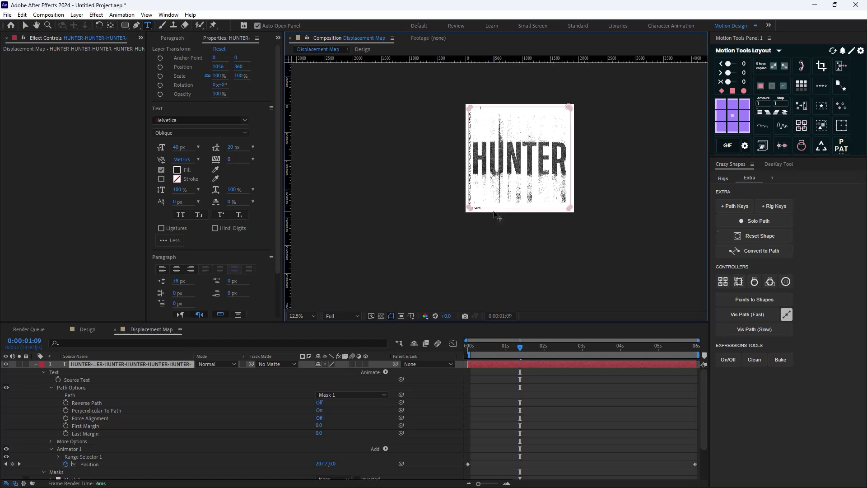
type("HUNTER-")
key("ctrl+v")
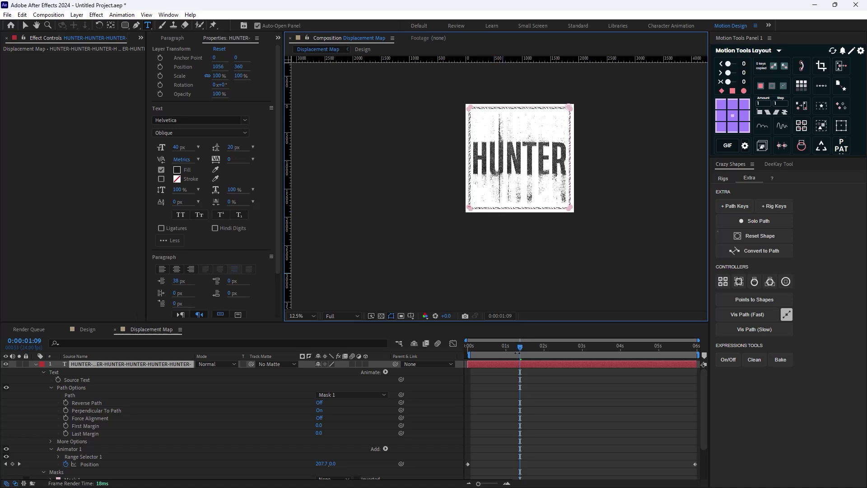
left_click(514, 389)
Step: Turn on Reverse Path and Force Alignment for the border text, keep Perpendicular To Path on, and preview the animation
scroll(497, 212, "up", 2)
scroll(452, 181, "up", 2)
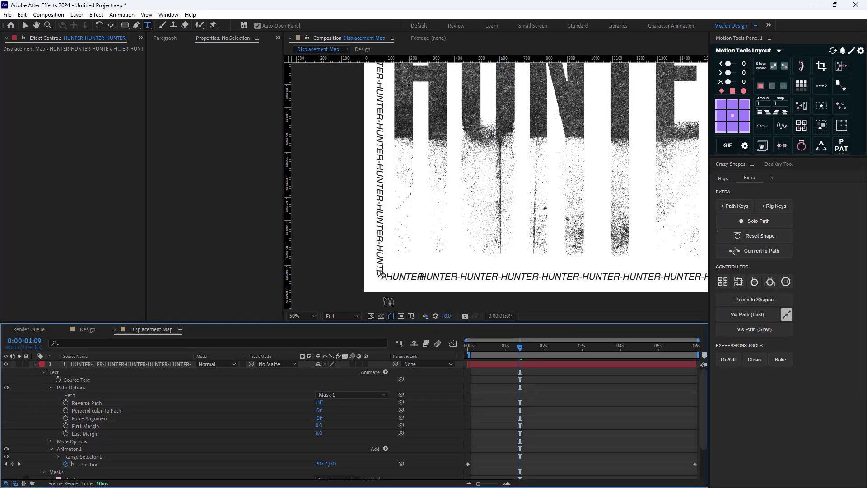
left_click(319, 410)
left_click(320, 402)
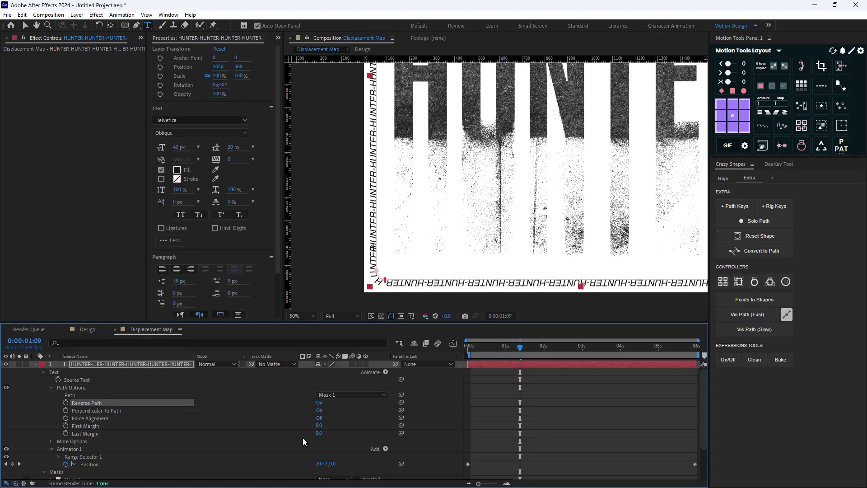
left_click(319, 417)
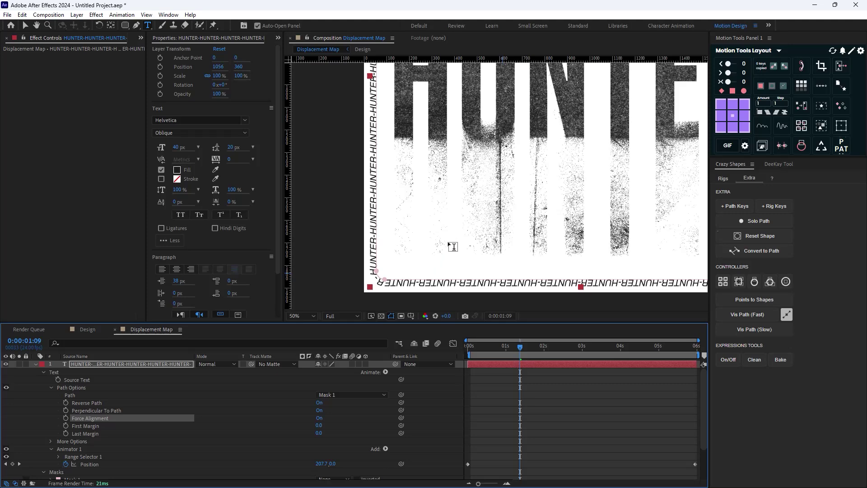
key("comma")
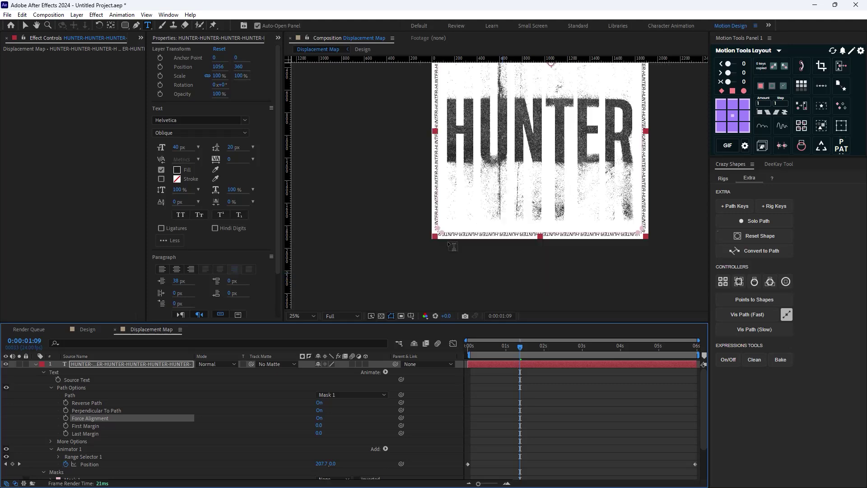
left_click(25, 26)
key("space")
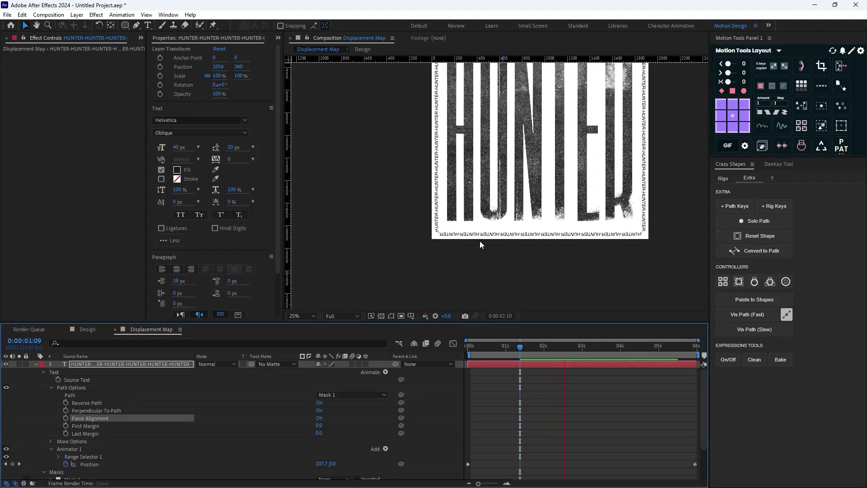
key("comma")
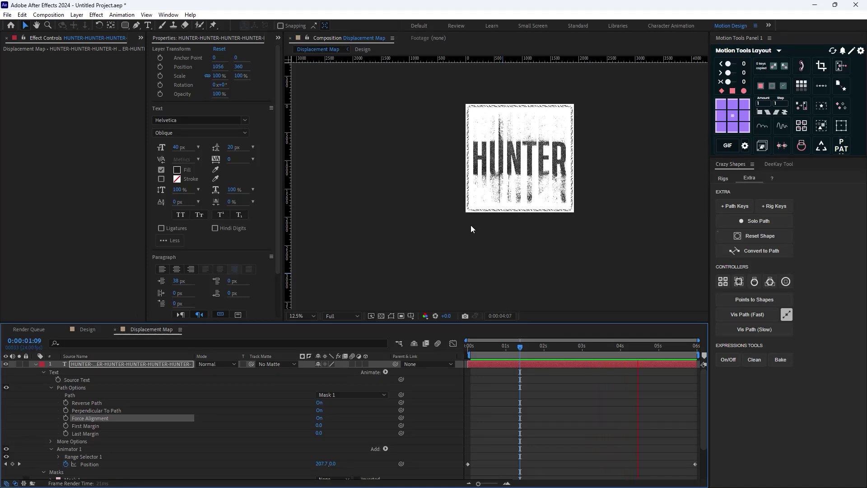
left_click(471, 225)
Step: Collapse the properties of the border text and Displacement Texture.jpg layers and deselect everything
left_click(35, 365)
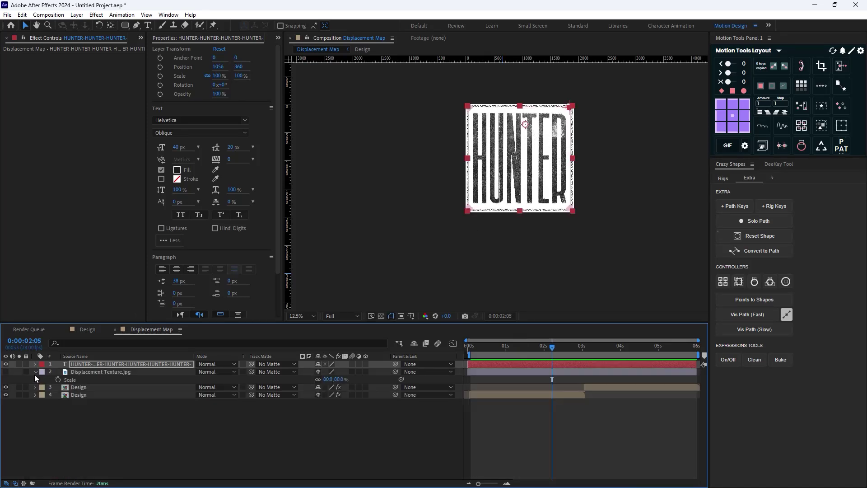
left_click(36, 373)
left_click(77, 411)
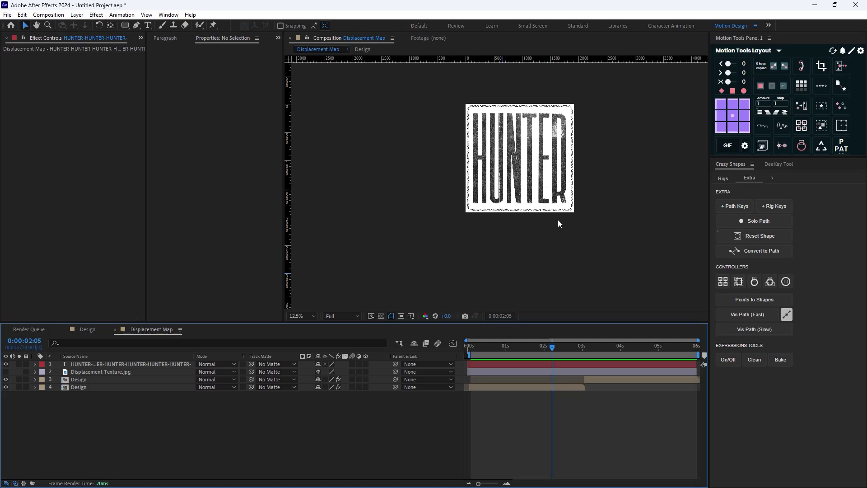
Step: Create a new 1920 x 1920 px, 24 fps, six-second composition named Final
left_click(140, 37)
left_click(194, 105)
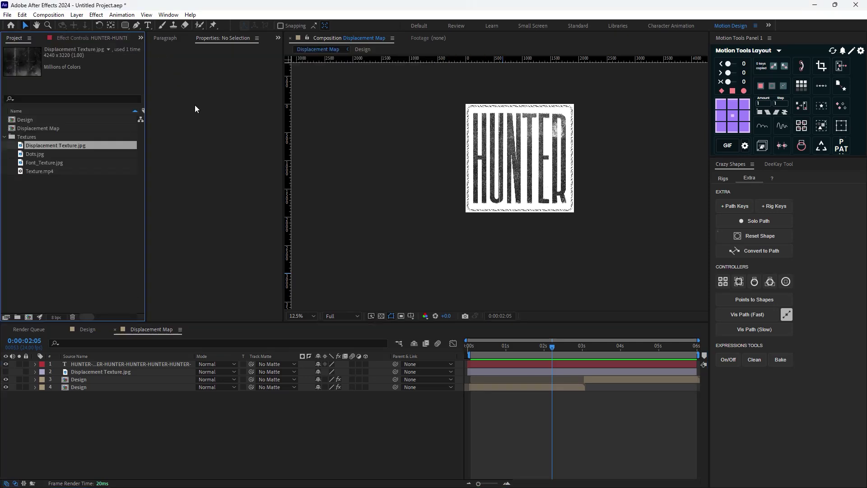
right_click(74, 224)
left_click(123, 234)
type("F")
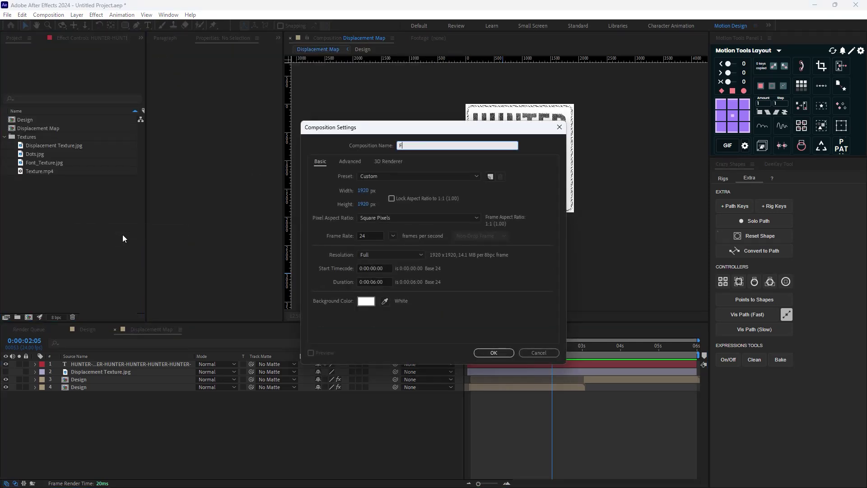
type("inal")
key("Return")
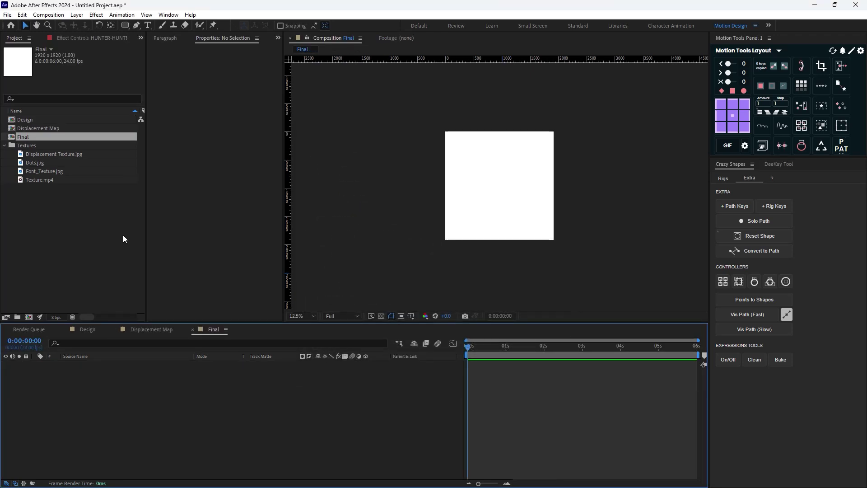
Step: Add the Displacement Map composition to Final and shift it slightly earlier to skip its blank opening frame
left_click_drag(43, 132, 329, 376)
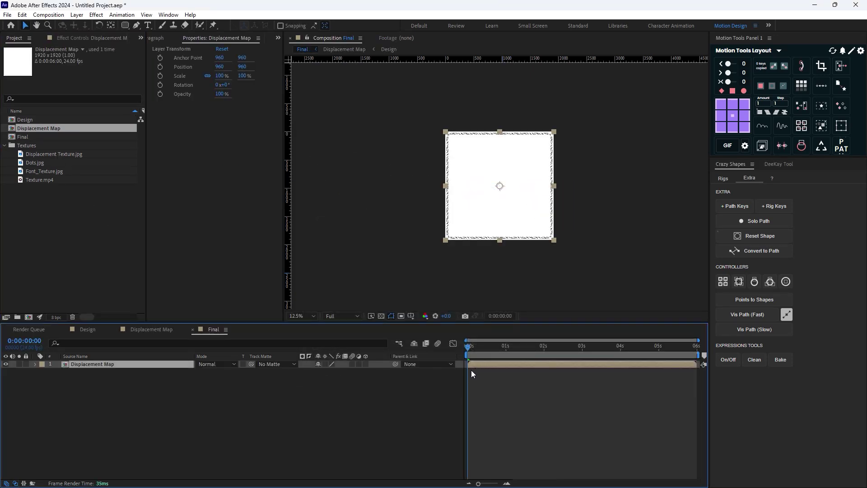
left_click_drag(469, 346, 471, 351)
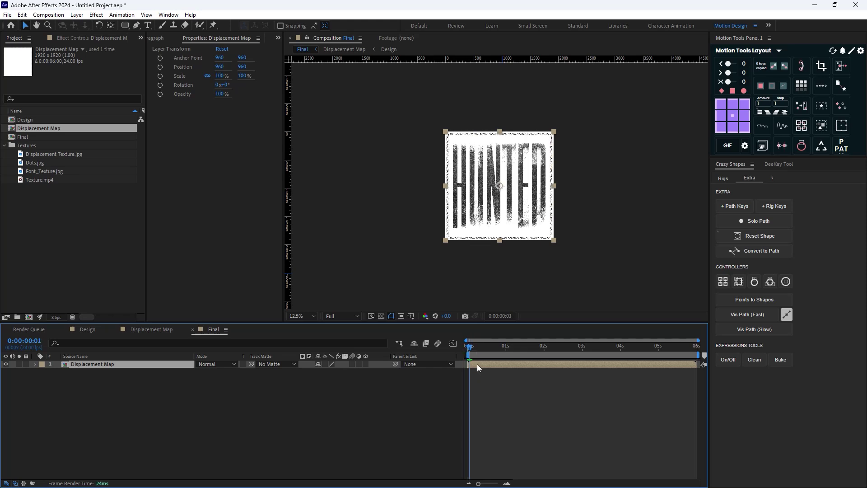
key("space")
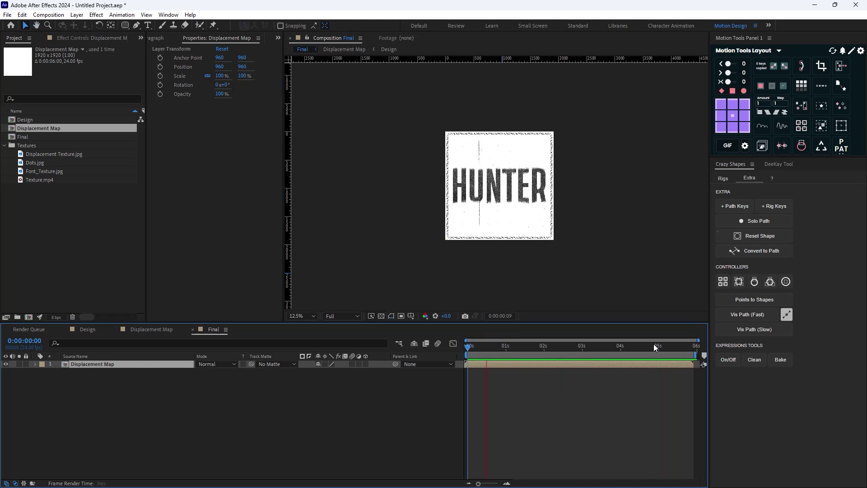
key("space")
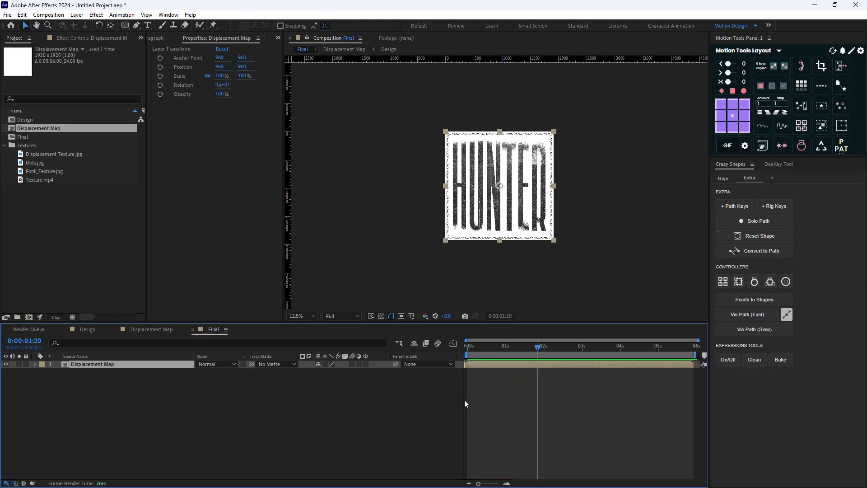
Step: Create a white (ffffff) 1920 x 1920 px solid named BG and place it beneath the Displacement Map layer
right_click(282, 427)
mouse_move(348, 313)
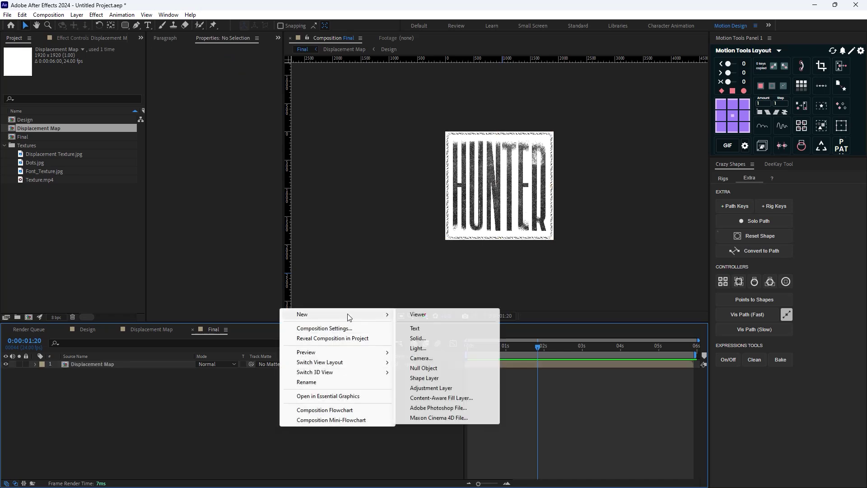
left_click(431, 338)
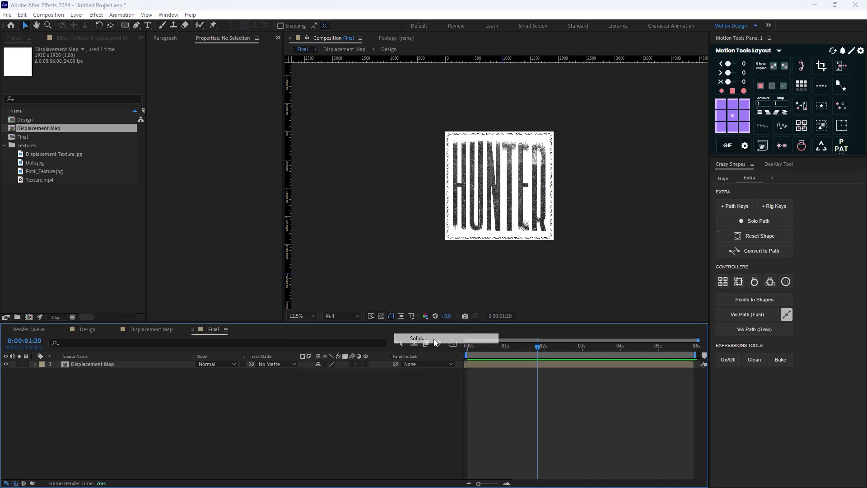
type("BG")
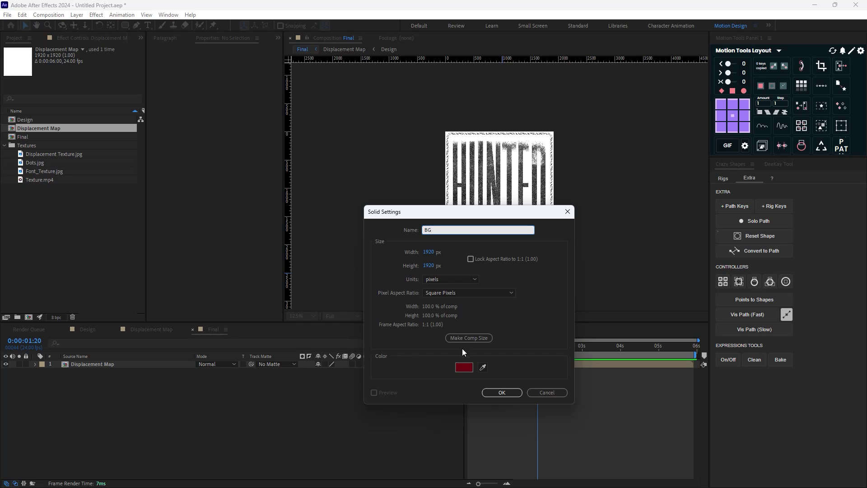
left_click(464, 367)
type("ffffff")
left_click(585, 313)
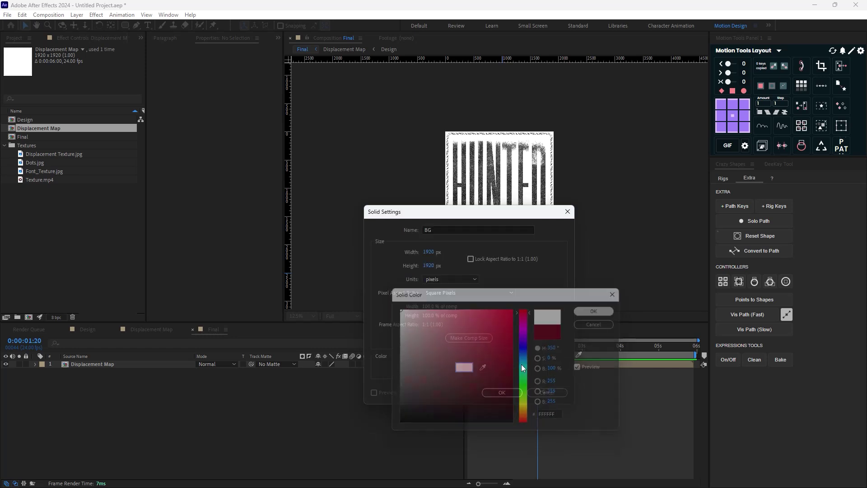
left_click(502, 391)
left_click_drag(144, 371, 124, 379)
left_click(120, 390)
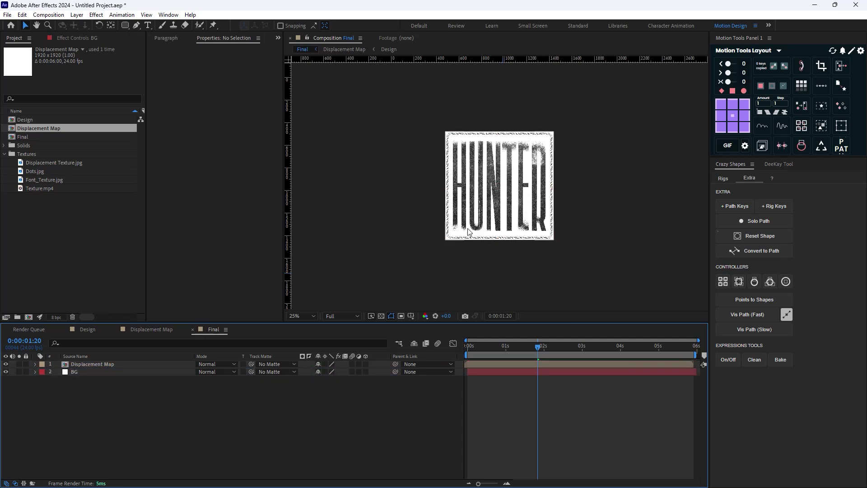
Step: Add an adjustment layer above the other layers in Final and apply the Tint effect to it
key("period")
right_click(145, 413)
mouse_move(224, 296)
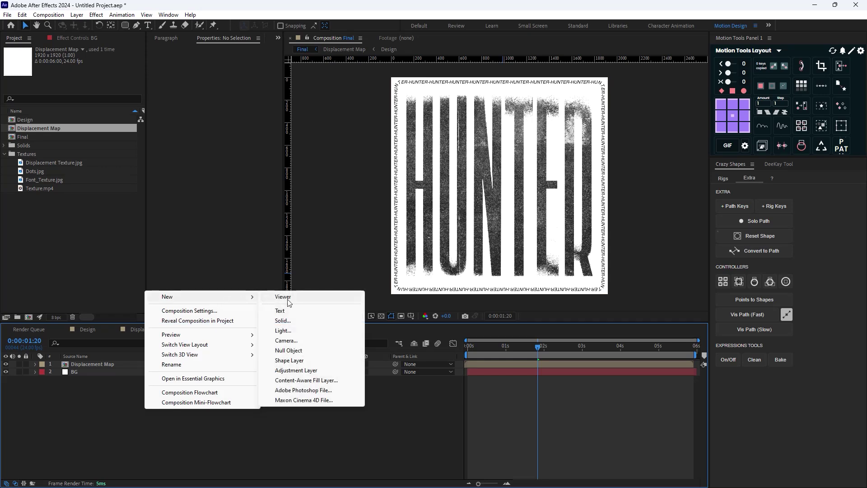
left_click(330, 370)
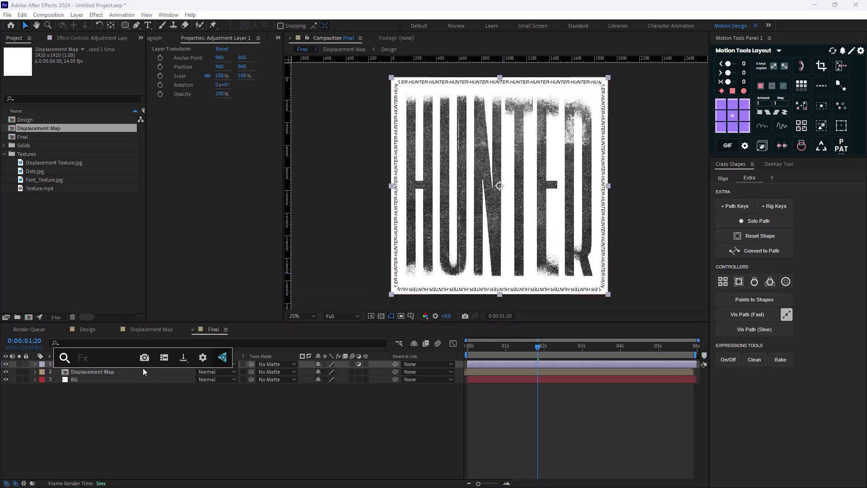
key("ctrl+space")
type("tint")
left_click(128, 383)
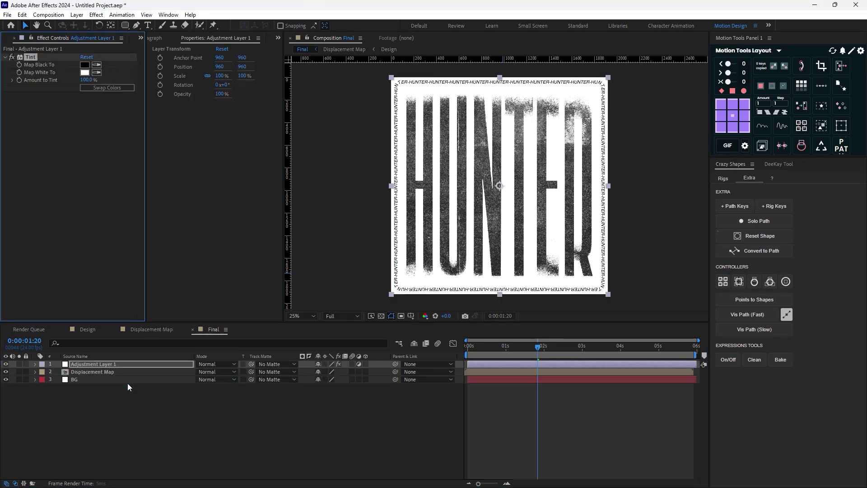
Step: Set the Tint effect's Map Black To color to red EA1212
left_click(84, 65)
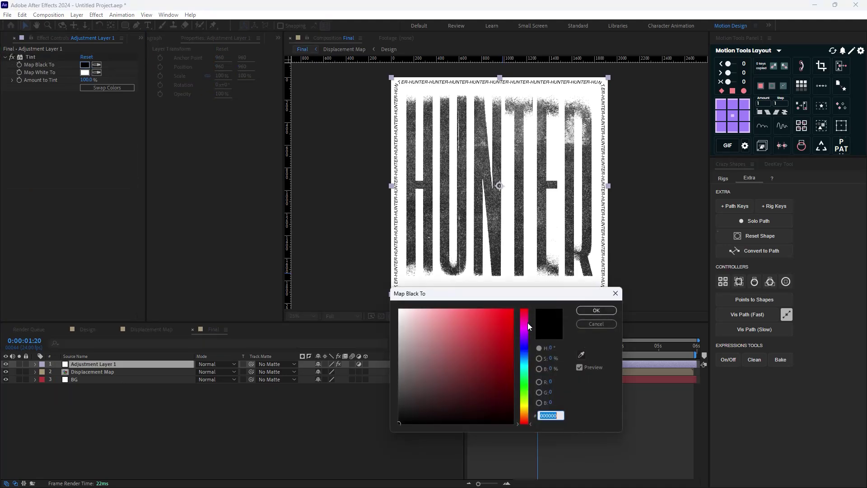
left_click(501, 320)
left_click(504, 318)
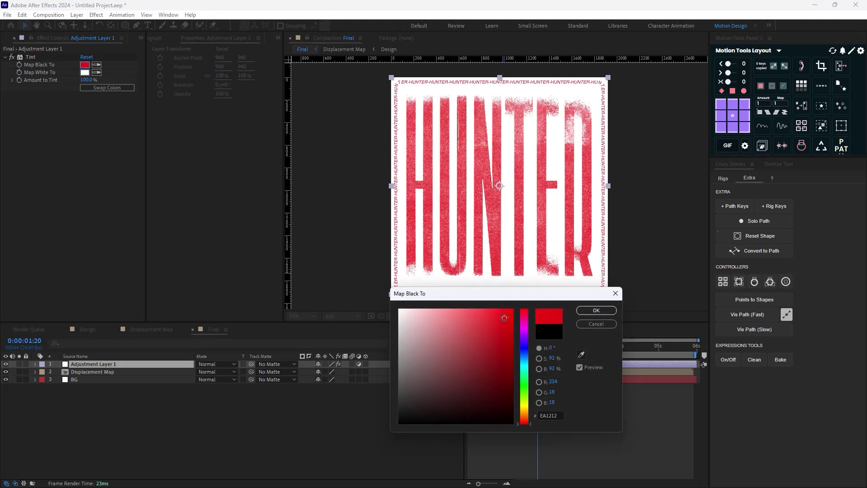
left_click(596, 309)
Step: Set the Tint effect's Map White To color to dark grey 1A1A1A and preview the animation
left_click(84, 72)
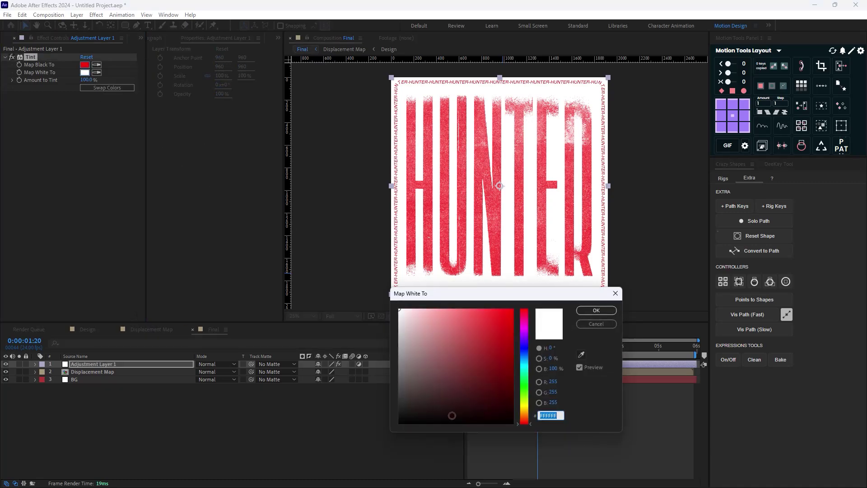
left_click(402, 414)
left_click_drag(401, 416, 400, 412)
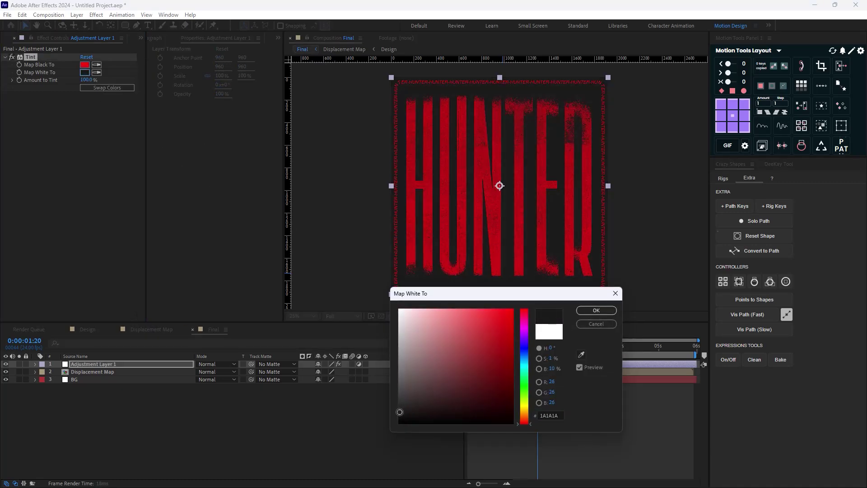
left_click(596, 310)
left_click(161, 437)
key("space")
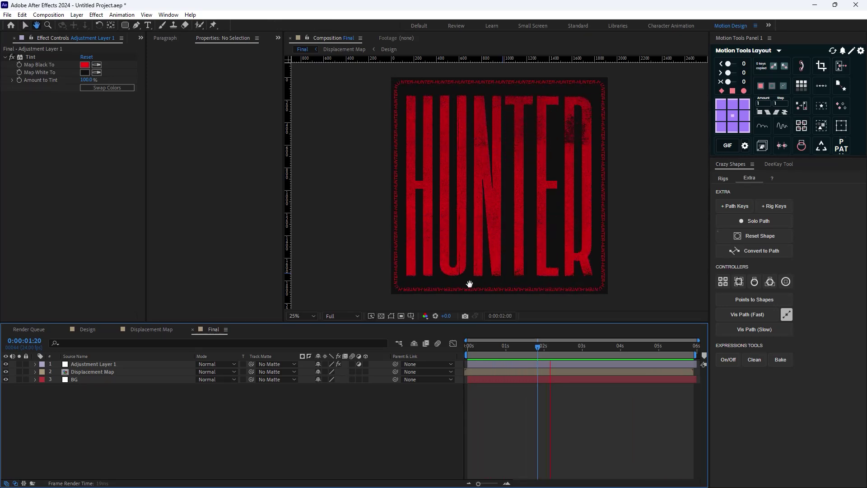
key("space")
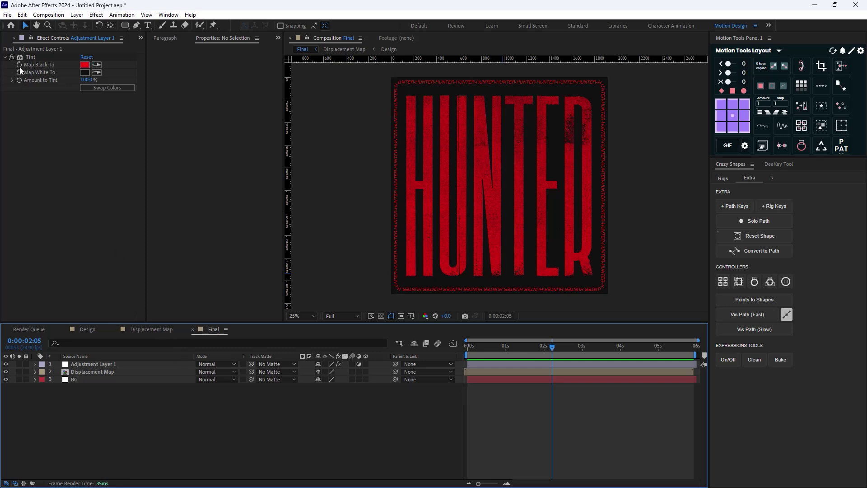
Step: Preview the Texture.mp4 footage and add it to Final as the topmost layer
key("ctrl+0")
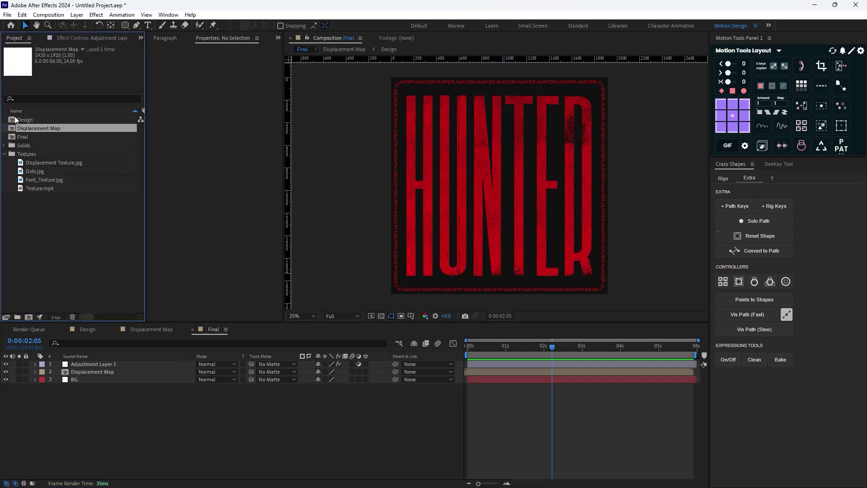
left_click(42, 199)
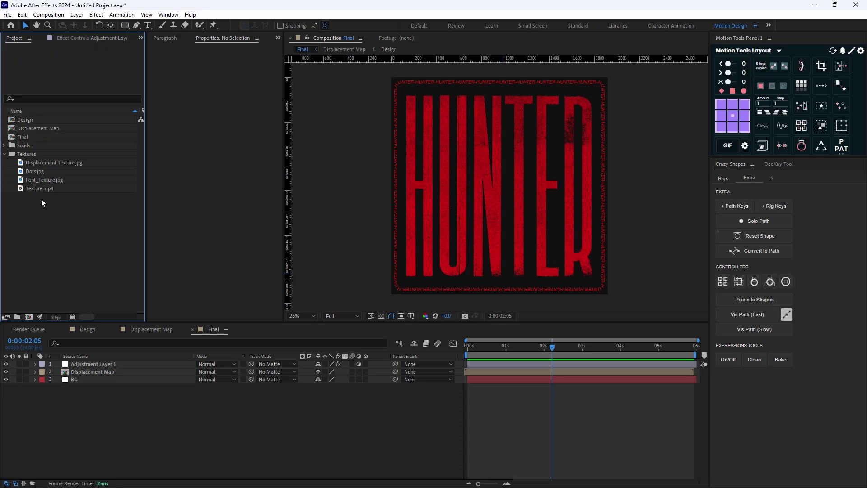
double_click(43, 187)
key("space")
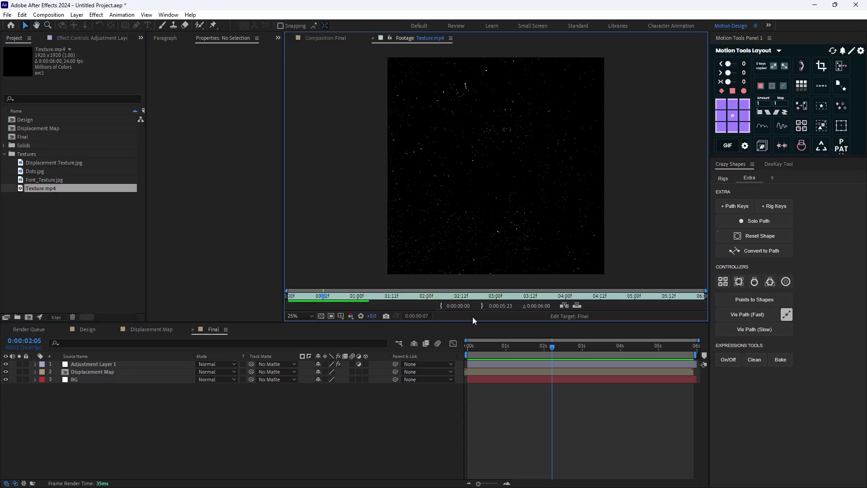
left_click(56, 189)
left_click(88, 363)
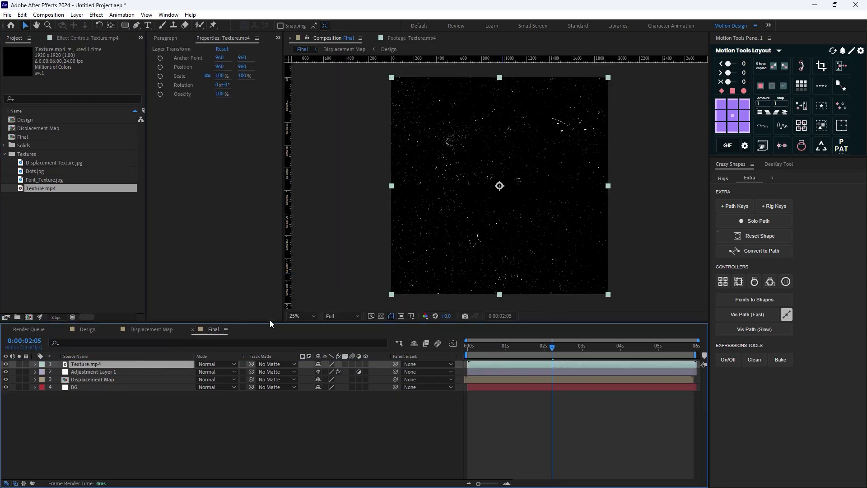
Step: Set the Texture.mp4 layer's blending mode to Darken and scrub the timeline to check it
left_click(216, 364)
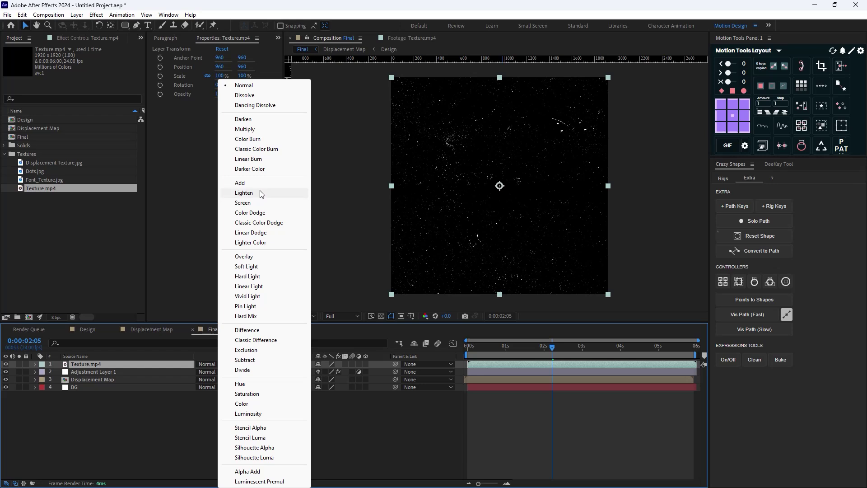
left_click(253, 119)
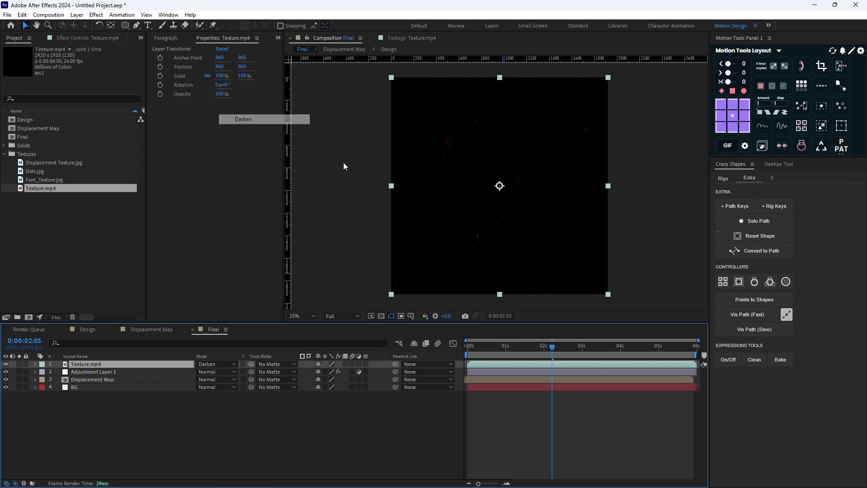
left_click_drag(552, 347, 532, 354)
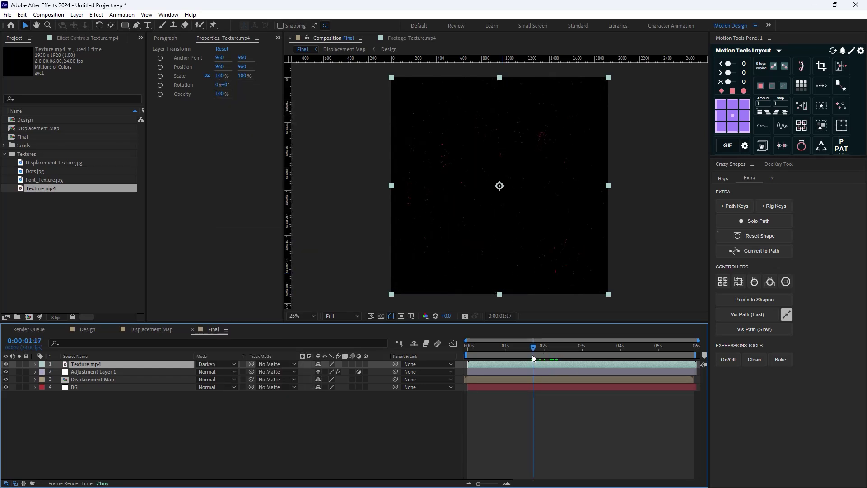
Step: Apply the Invert effect to the Texture.mp4 layer and preview the animation from near the beginning
key("ctrl+space")
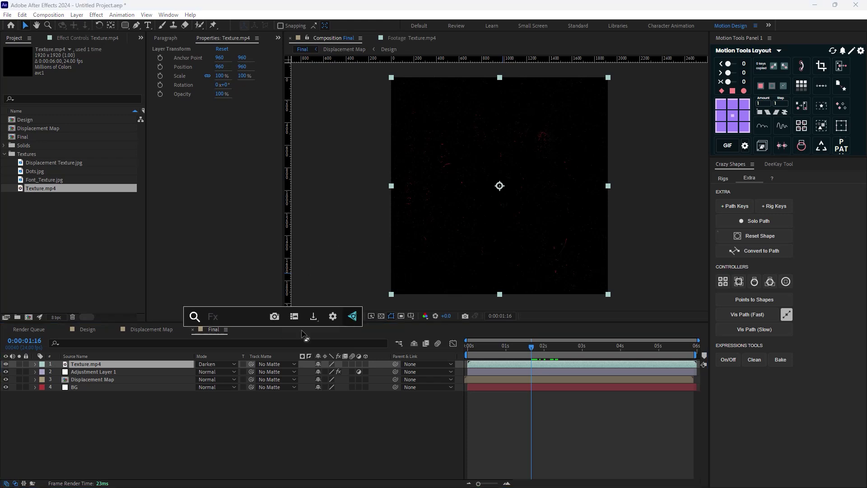
type("in")
left_click(267, 355)
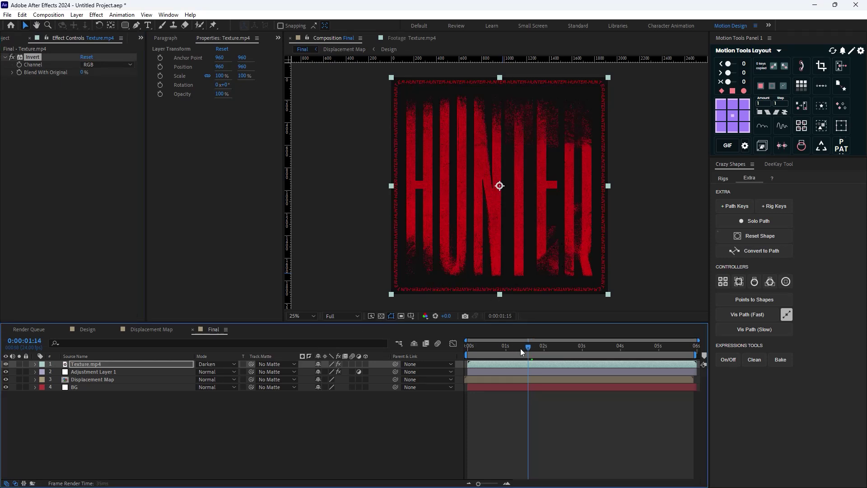
left_click_drag(520, 348, 477, 353)
key("space")
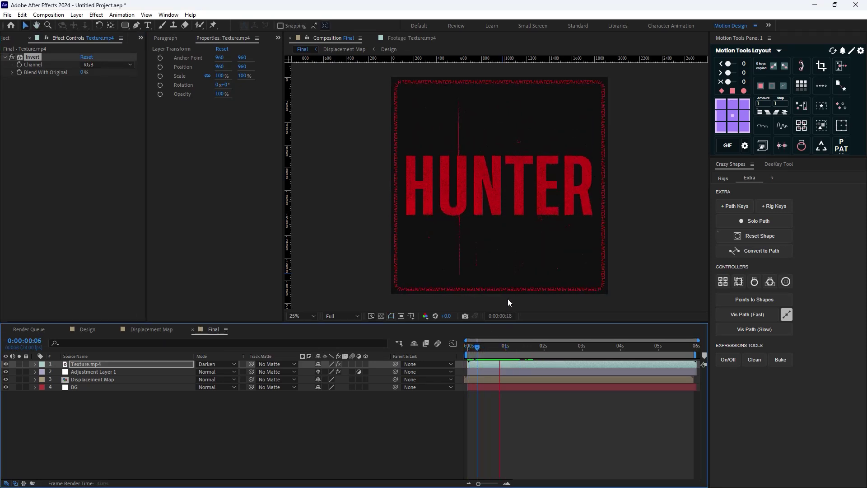
key("space")
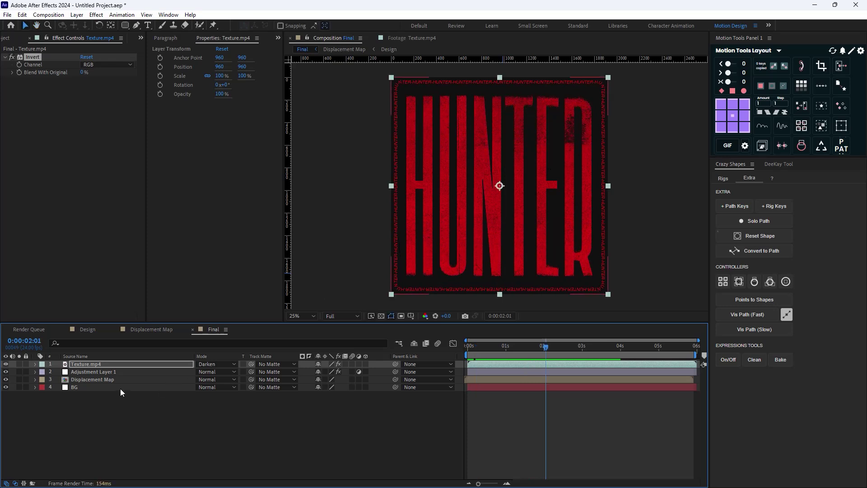
Step: Duplicate the Texture.mp4 layer and delete the Invert effect from the upper copy
key("ctrl+d")
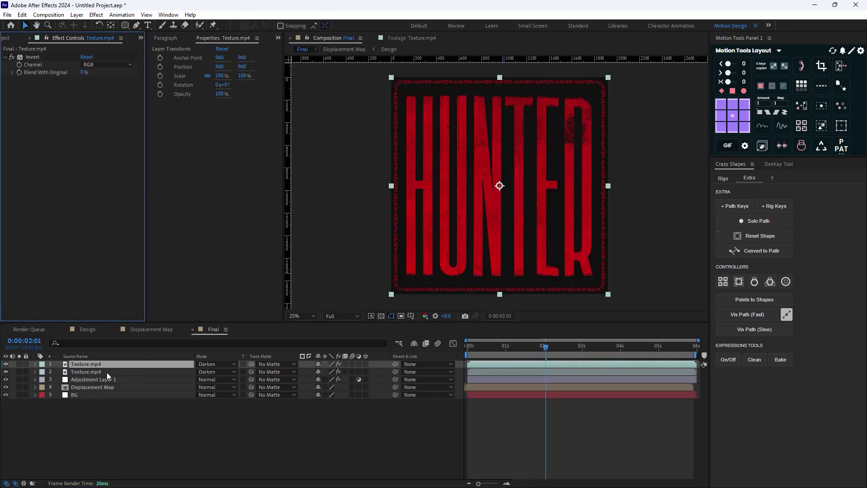
left_click(36, 57)
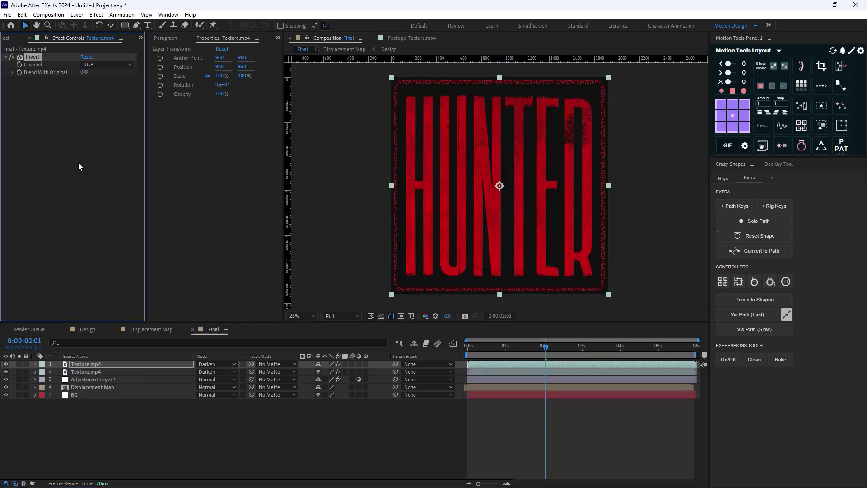
key("Delete")
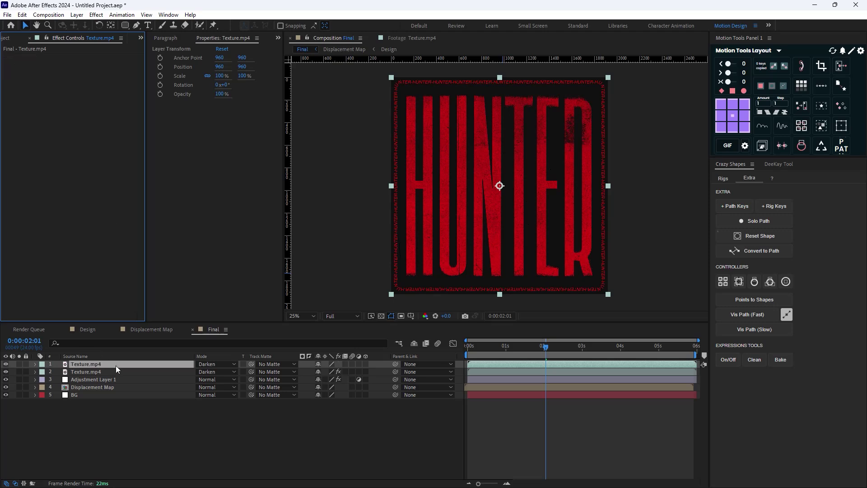
Step: Set the upper Texture.mp4 layer's blending mode to Lighten and apply the Levels effect to it
left_click(216, 364)
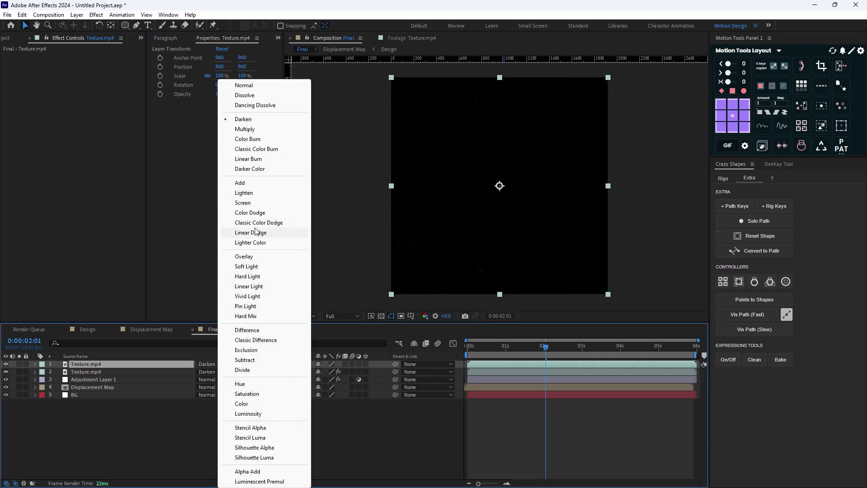
left_click(244, 193)
key("ctrl+space")
type("level")
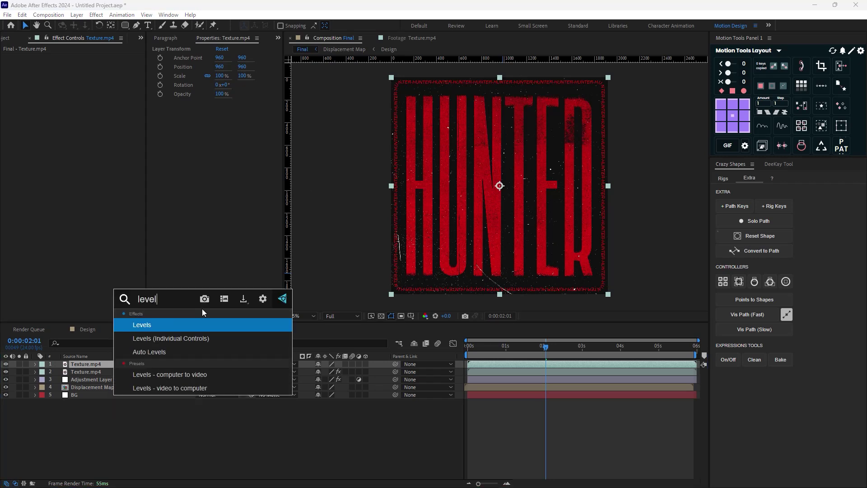
left_click(167, 322)
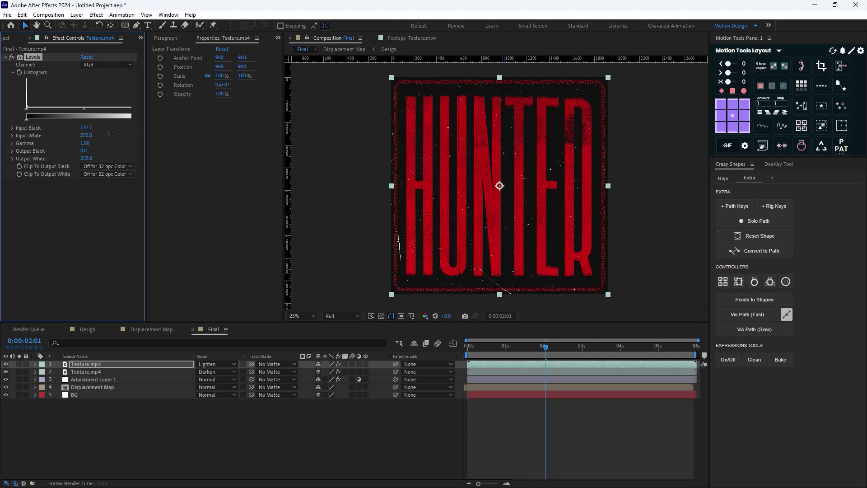
Step: Set Levels Input Black to 9000 and Input White to 13000 on the upper Texture.mp4 layer, and preview the animation from the start
left_click_drag(111, 134, 201, 145)
left_click(88, 135)
type("13000")
left_click(89, 128)
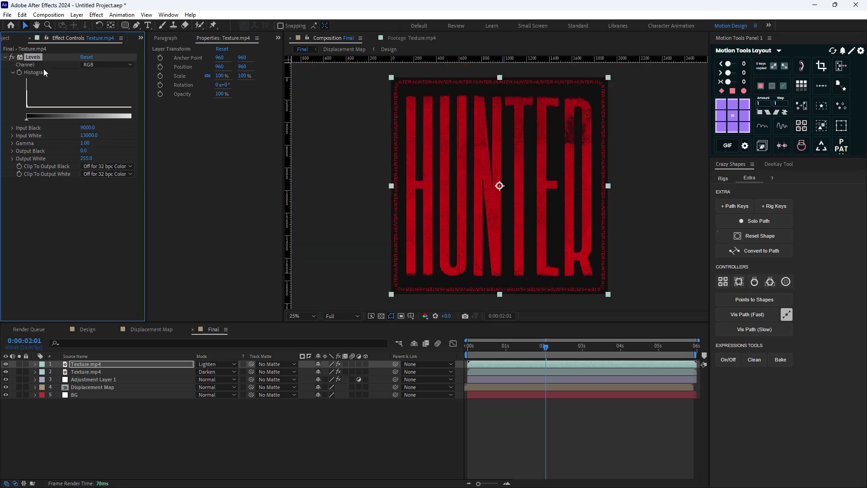
left_click(462, 335)
key("space")
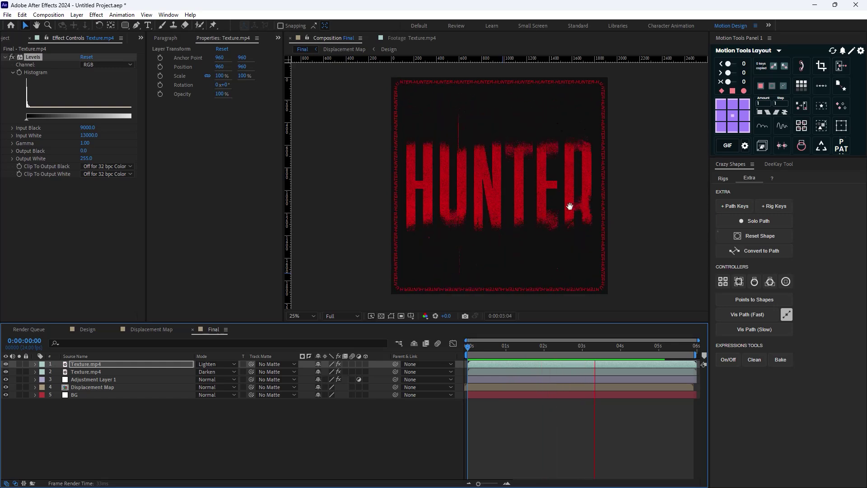
key("space")
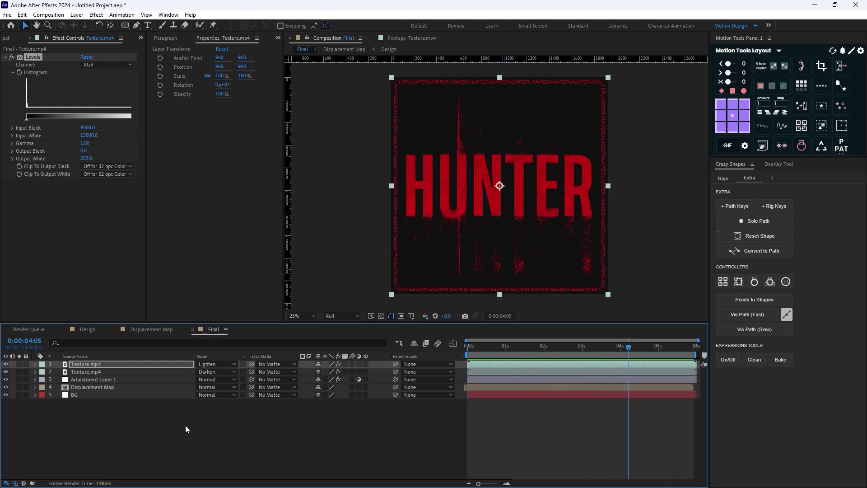
left_click(185, 419)
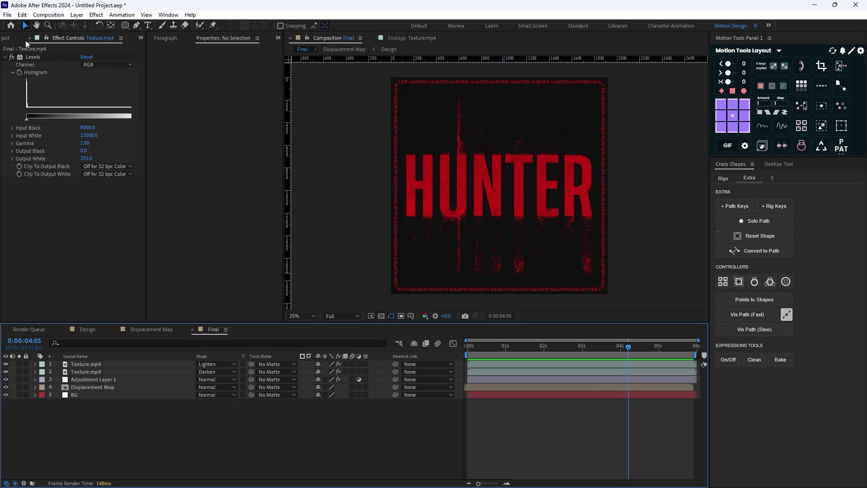
Step: Inspect the Dots.jpg footage and add it to the Final composition as the topmost layer
left_click(8, 40)
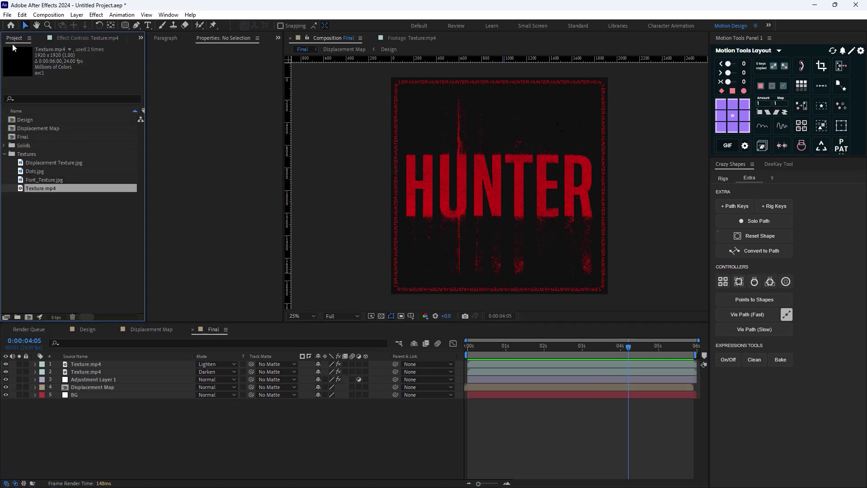
left_click(40, 171)
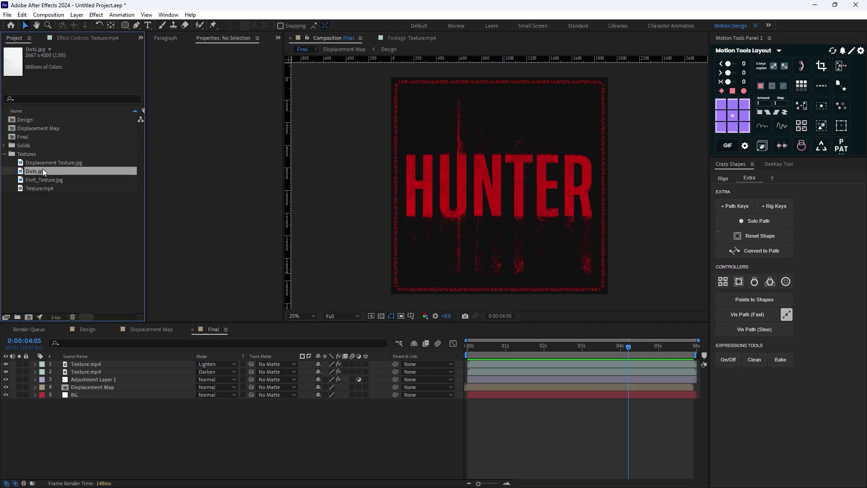
double_click(42, 171)
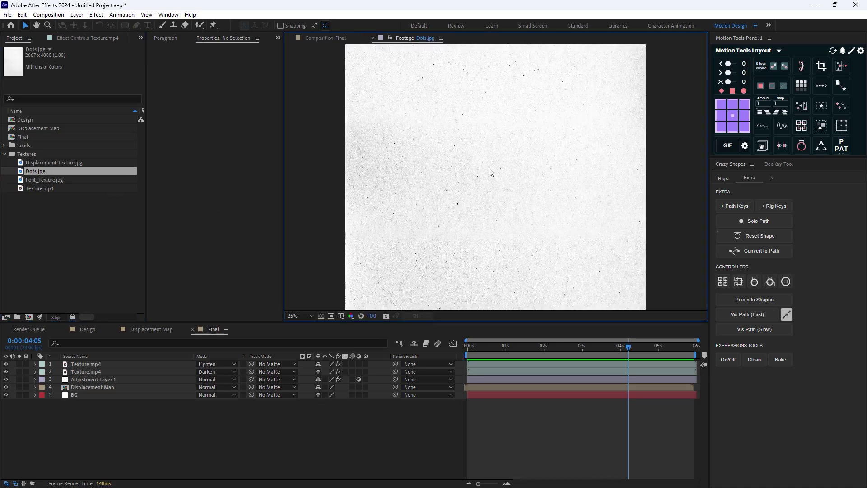
scroll(433, 163, "down", 1)
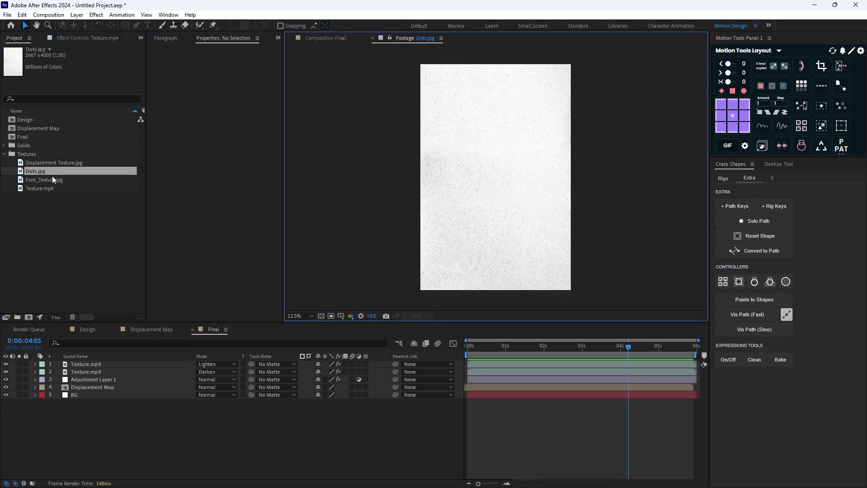
left_click_drag(52, 175, 91, 364)
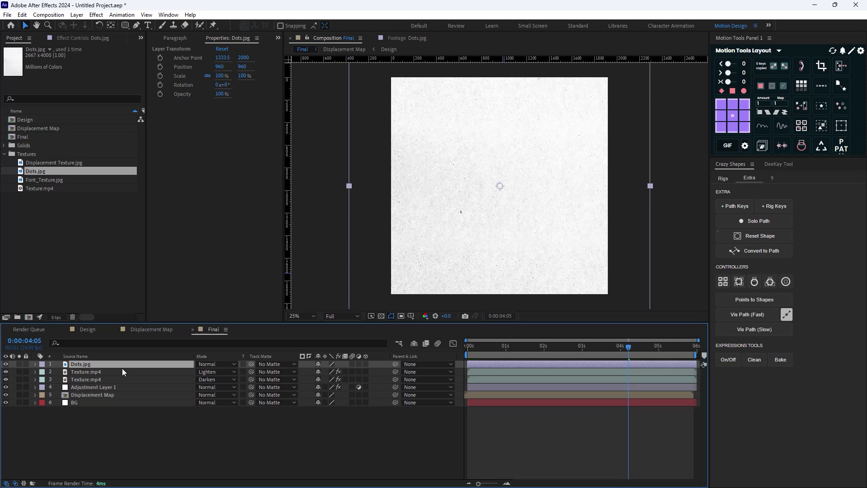
Step: Set the Dots.jpg layer's blending mode to Lighten, apply the Invert effect to it and preview the animation
left_click(217, 367)
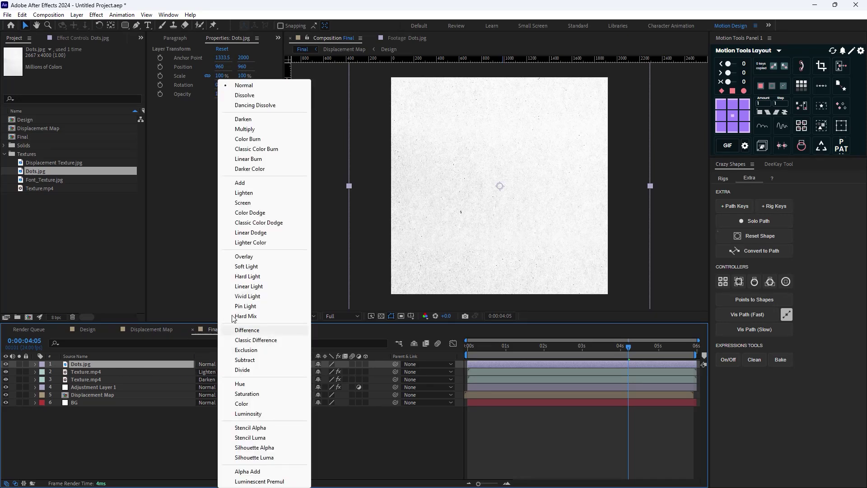
left_click(250, 193)
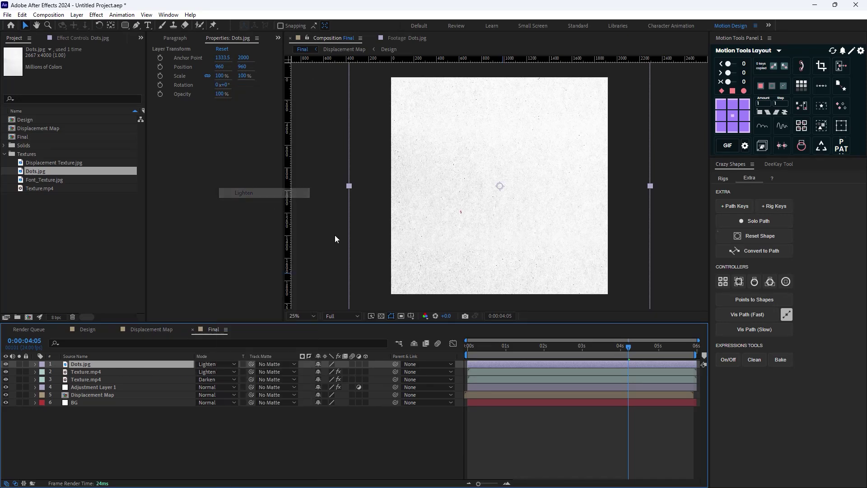
key("ctrl+space")
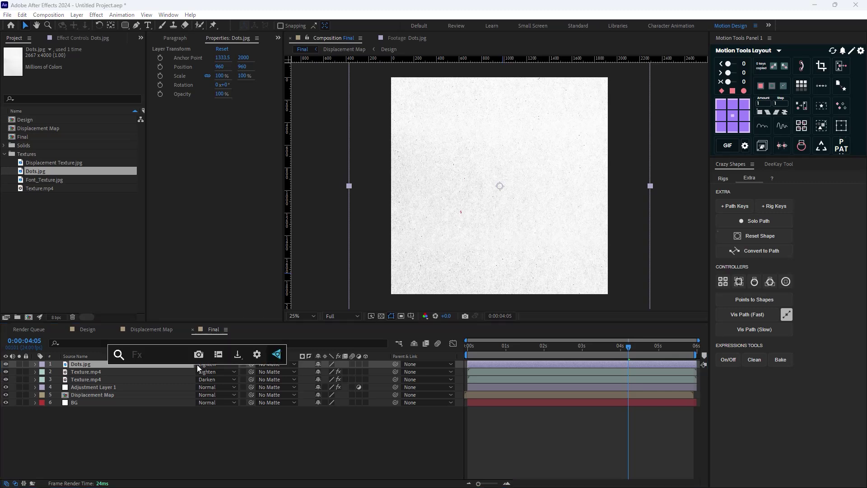
type("inv")
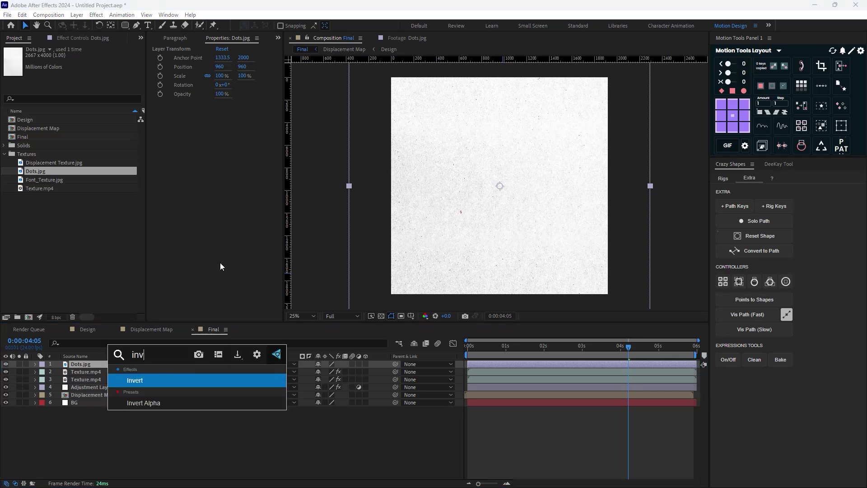
left_click(161, 382)
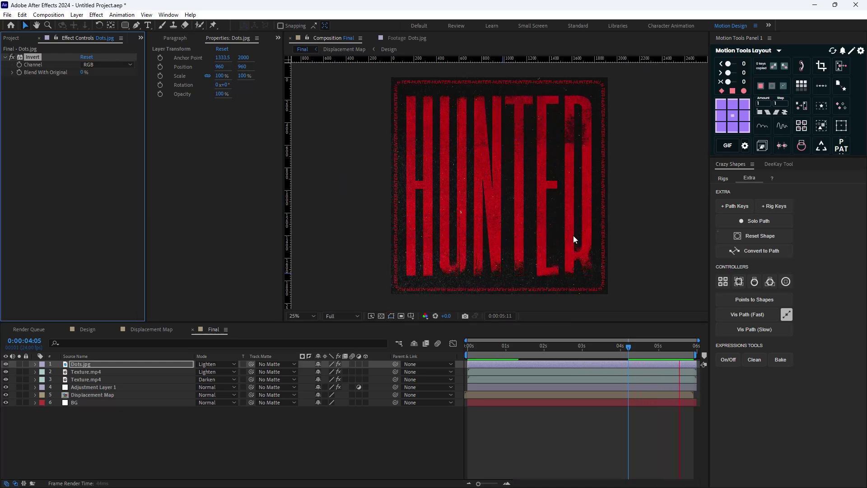
key("comma")
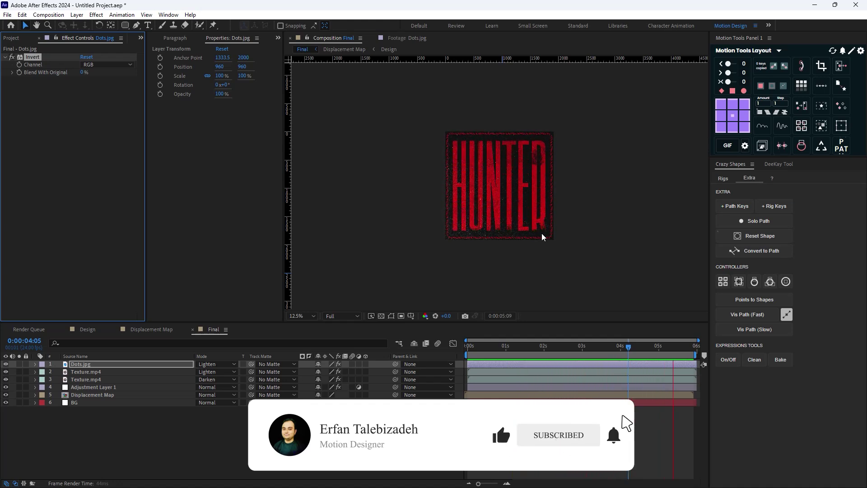
key("space")
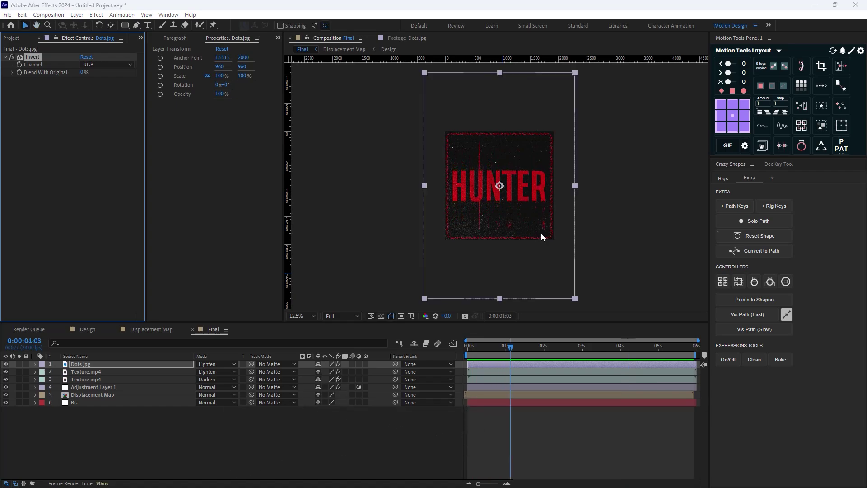